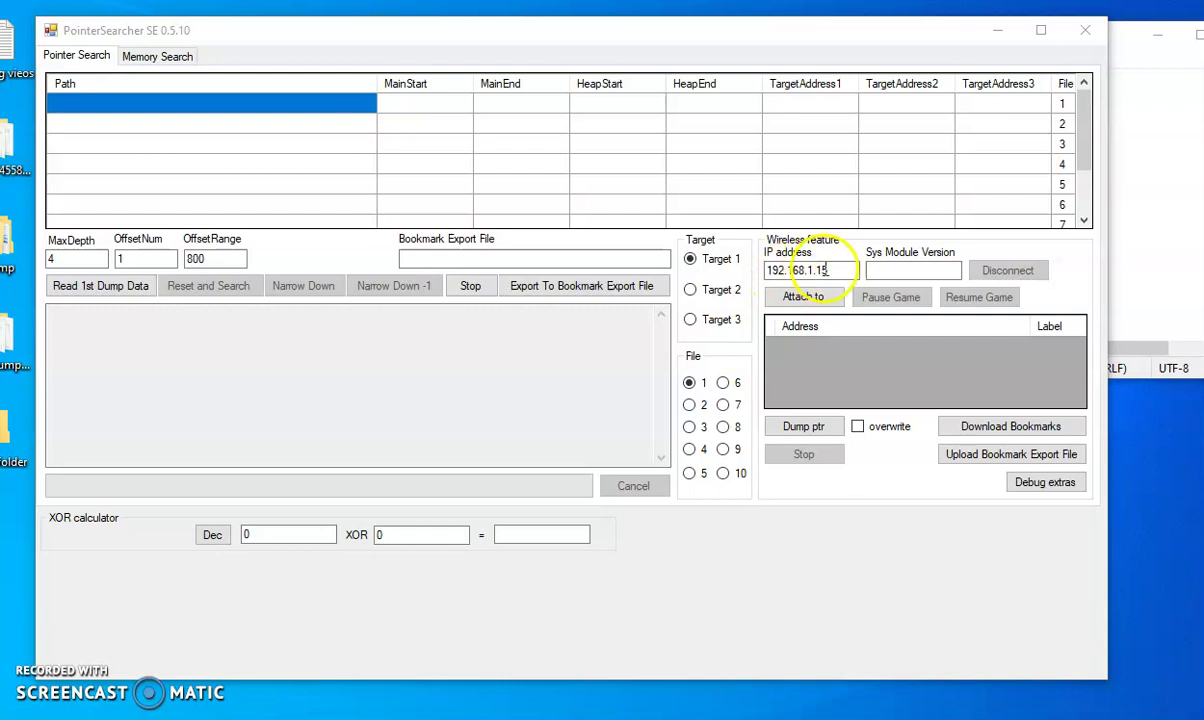
- Attach to the game at IP address 192.168.1.15 and download its bookmarks
click(815, 303)
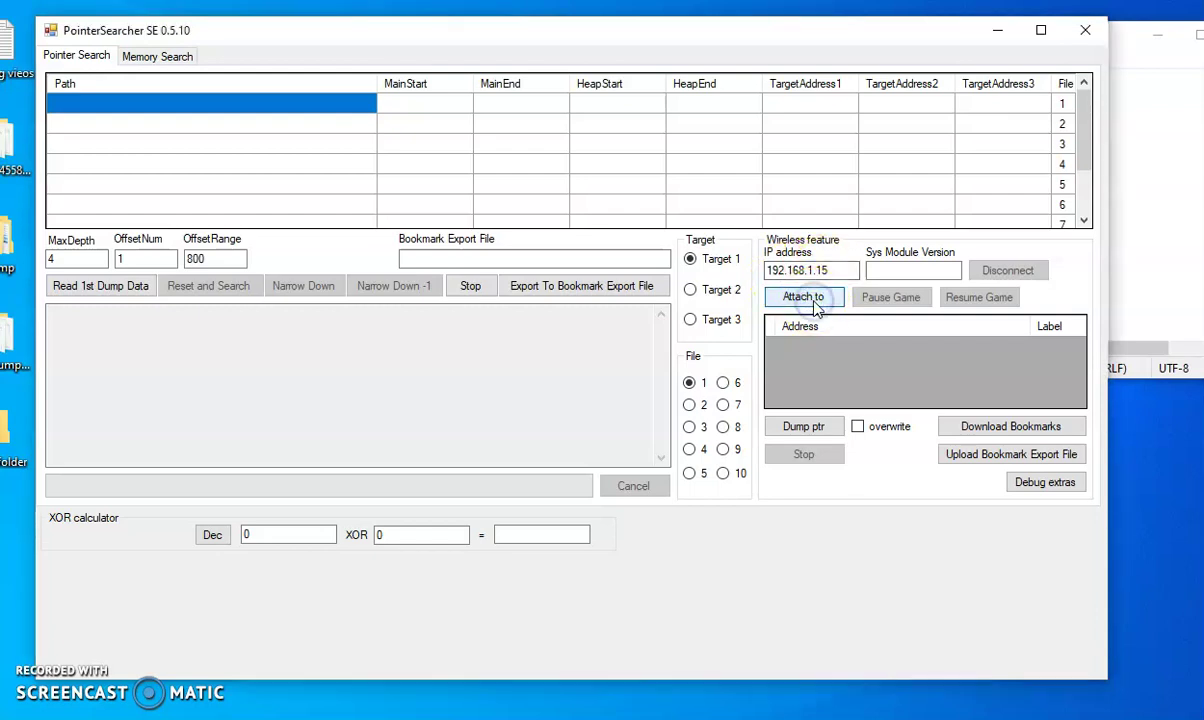
click(984, 430)
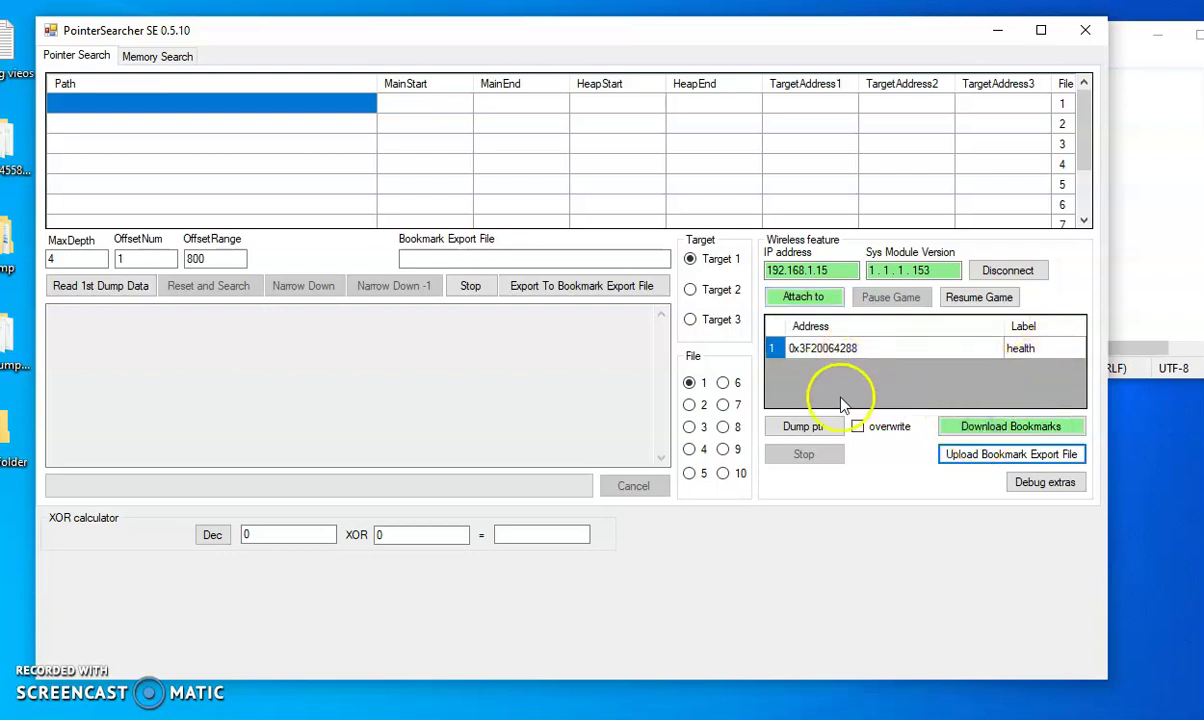
- Start a pointer dump for file 1 and set its TargetAddress1 to 3F20064288, the address of the health bookmark
click(831, 425)
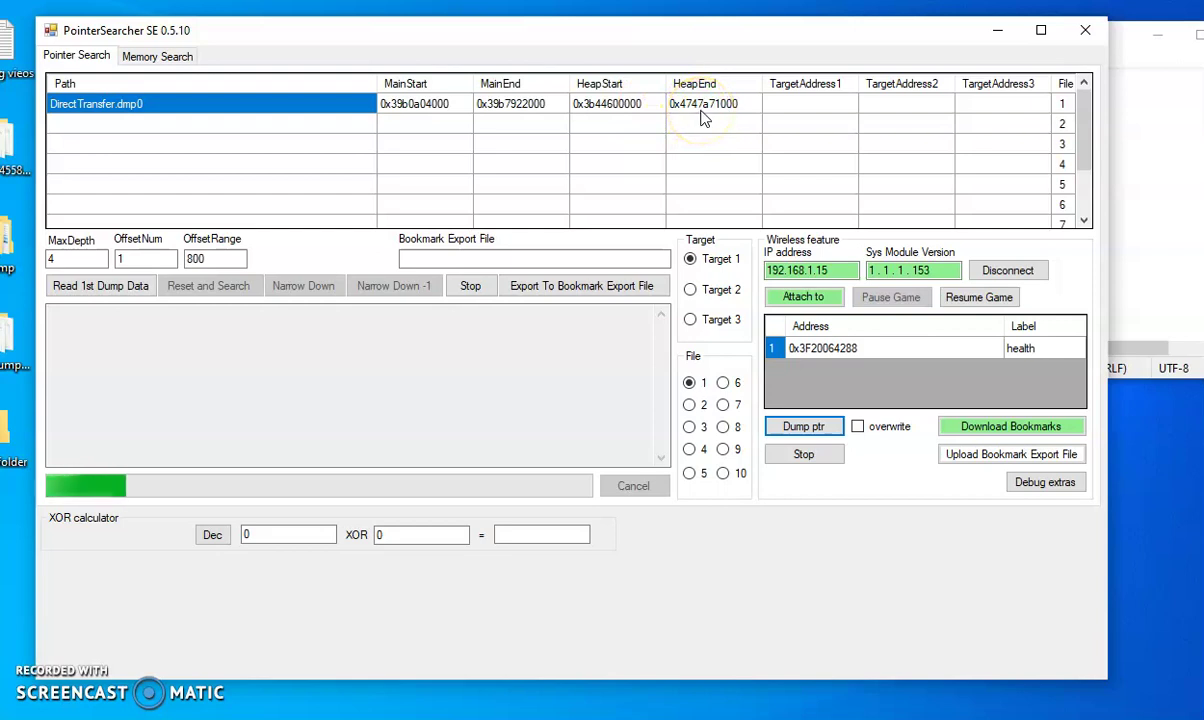
click(797, 105)
click(797, 106)
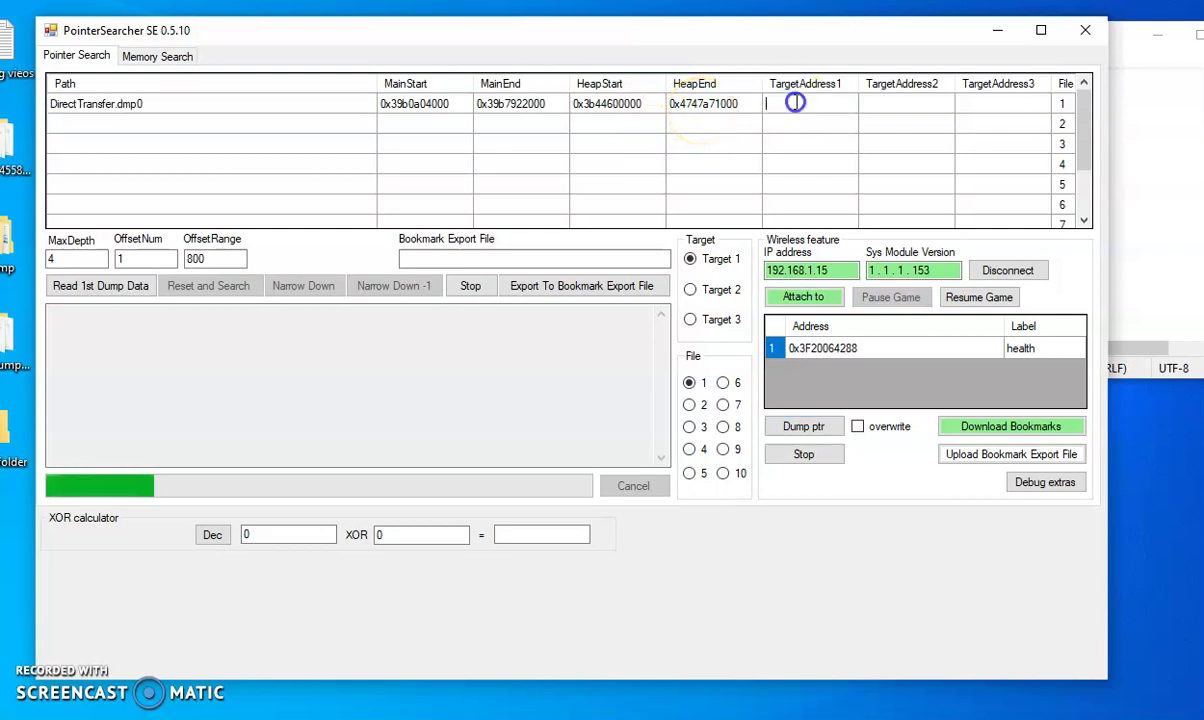
text(3)
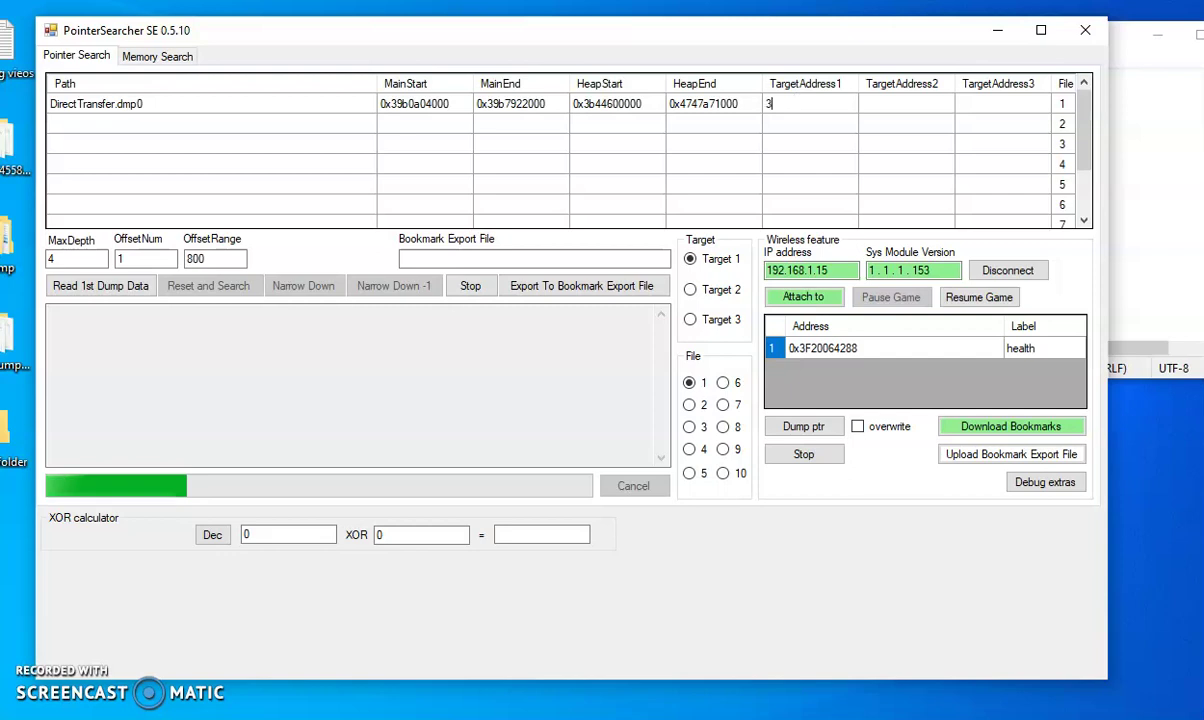
text(F)
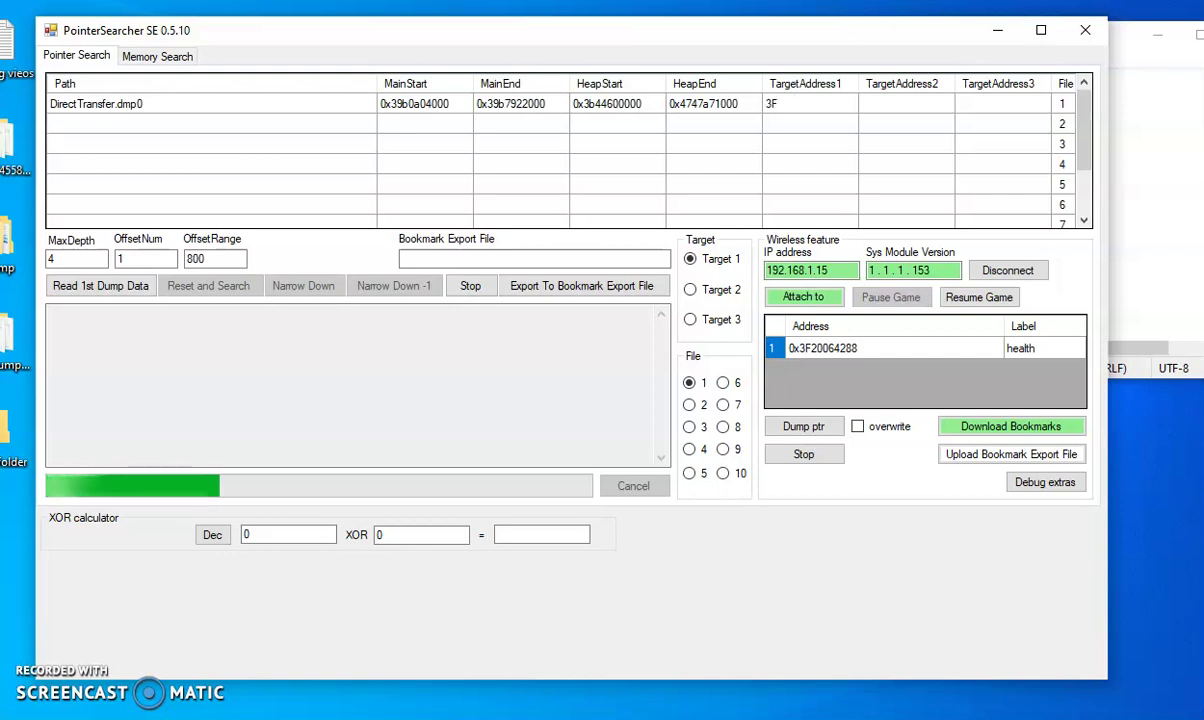
text(2006)
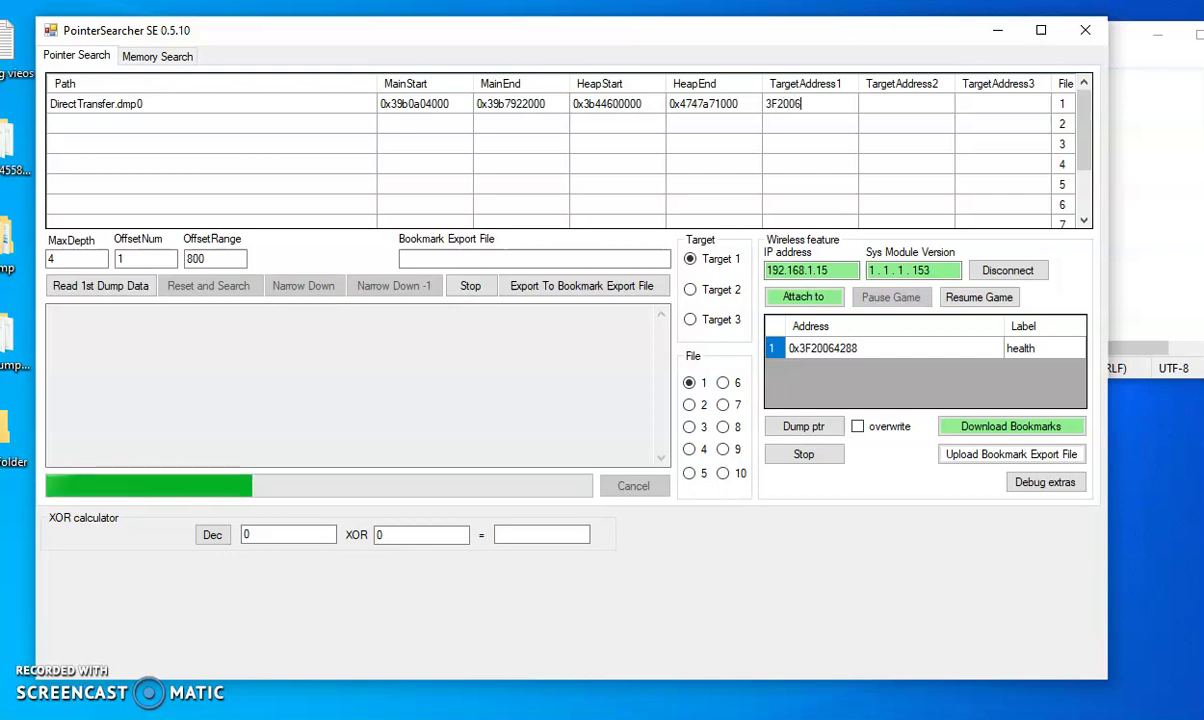
text(4288)
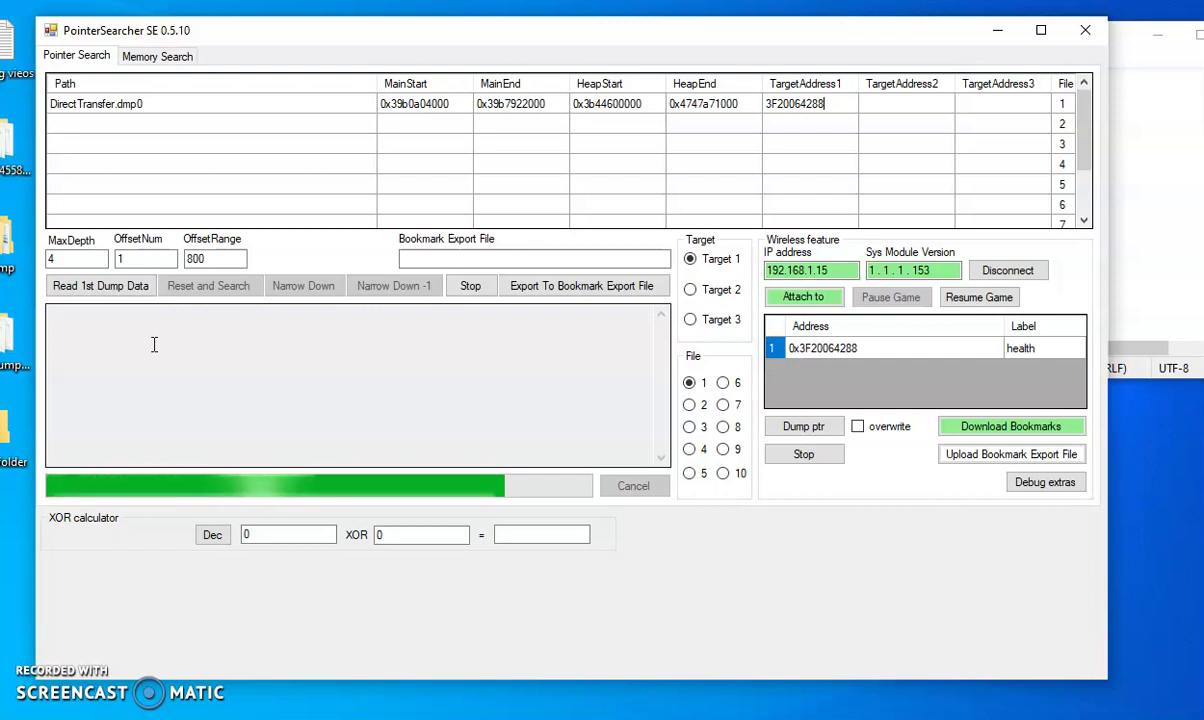
click(126, 148)
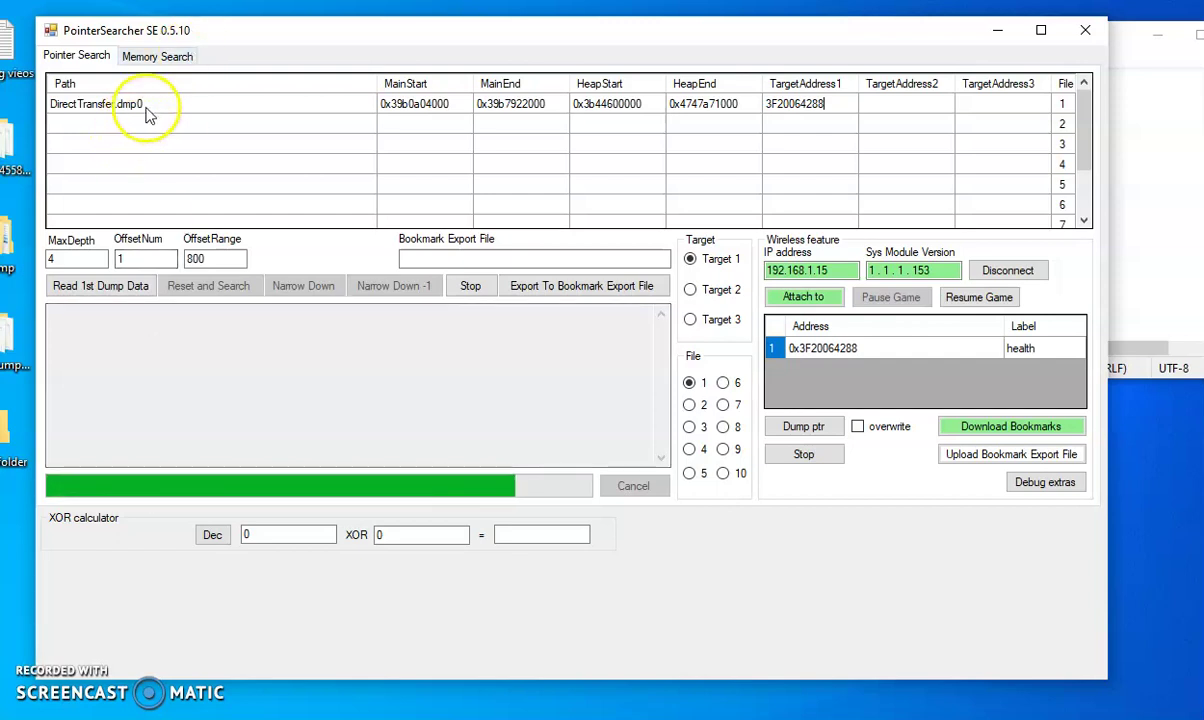
- Run a reset and search on the dump with MaxDepth 6, OffsetNum 4 and OffsetRange 1000
double_click(94, 258)
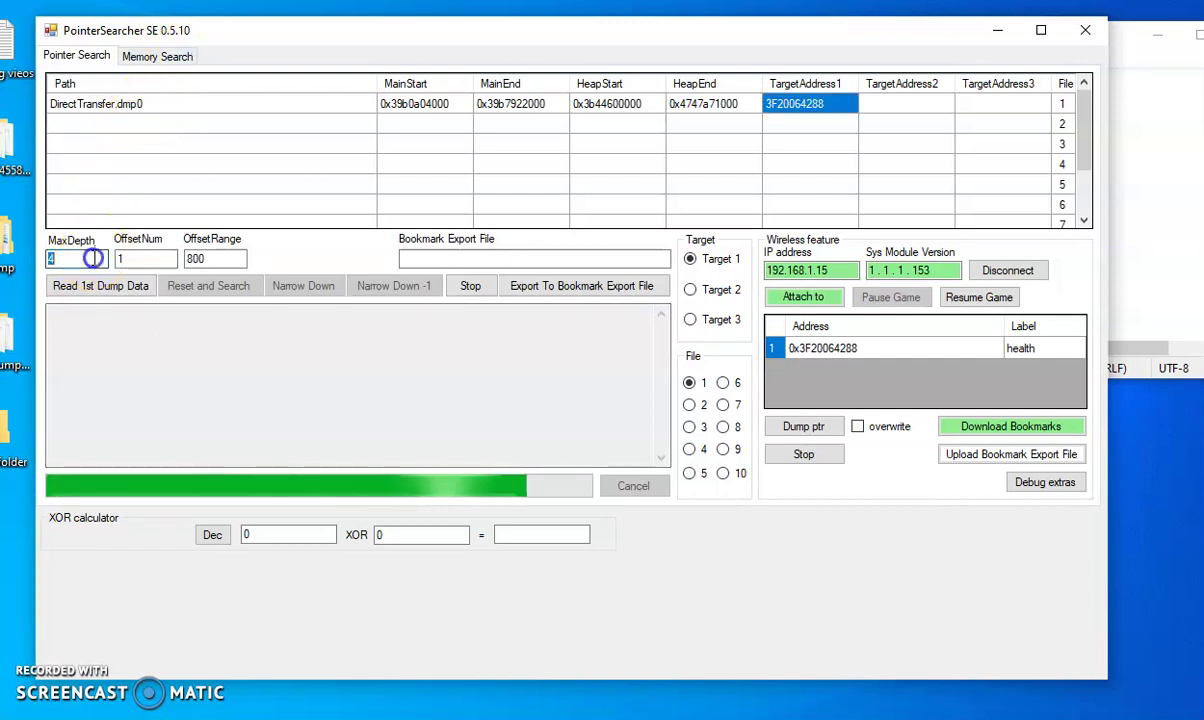
text(6)
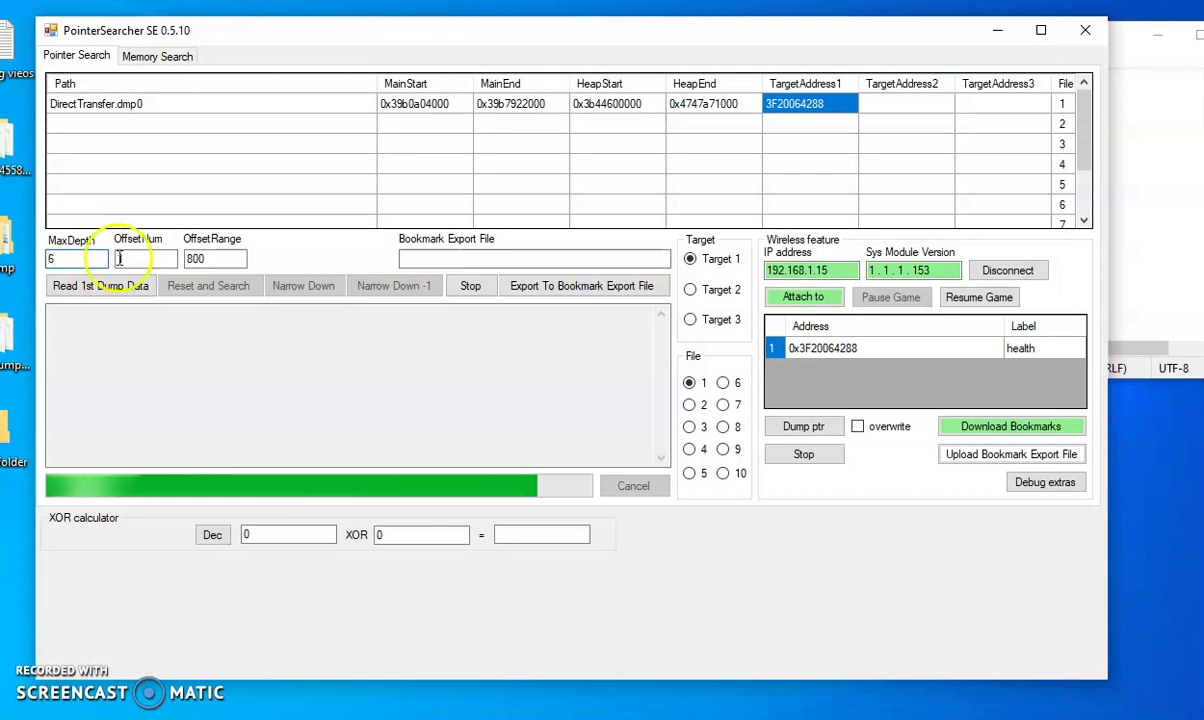
double_click(158, 262)
text(4)
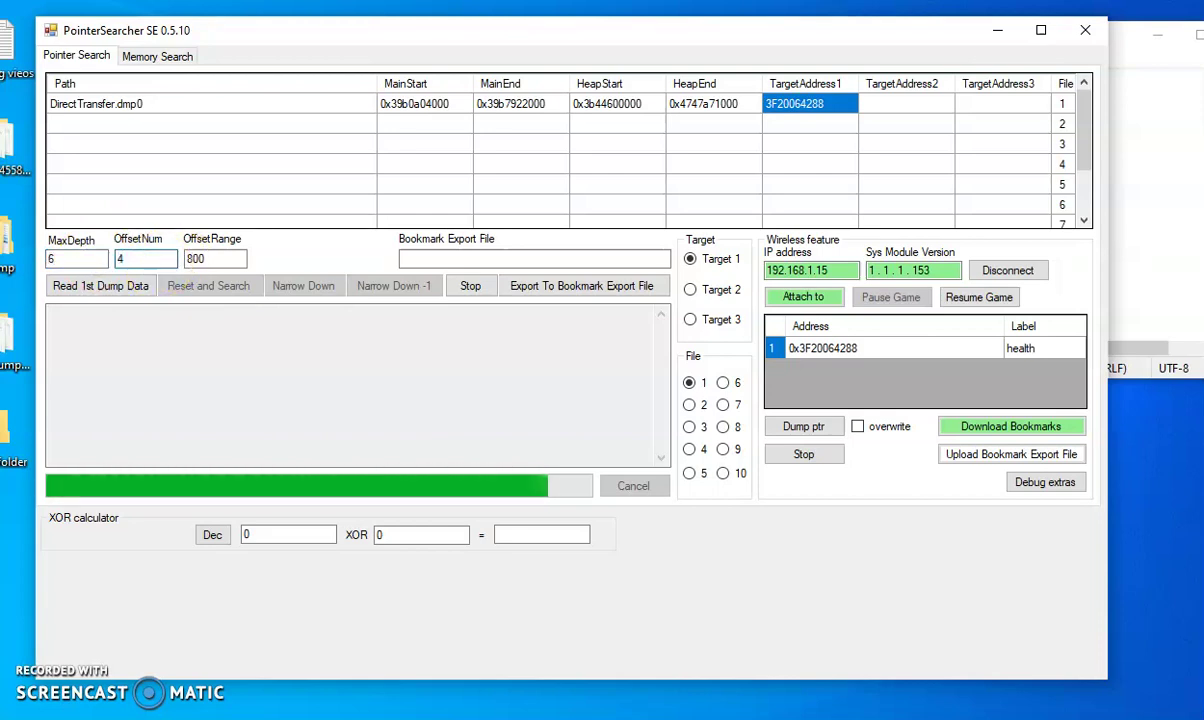
double_click(232, 258)
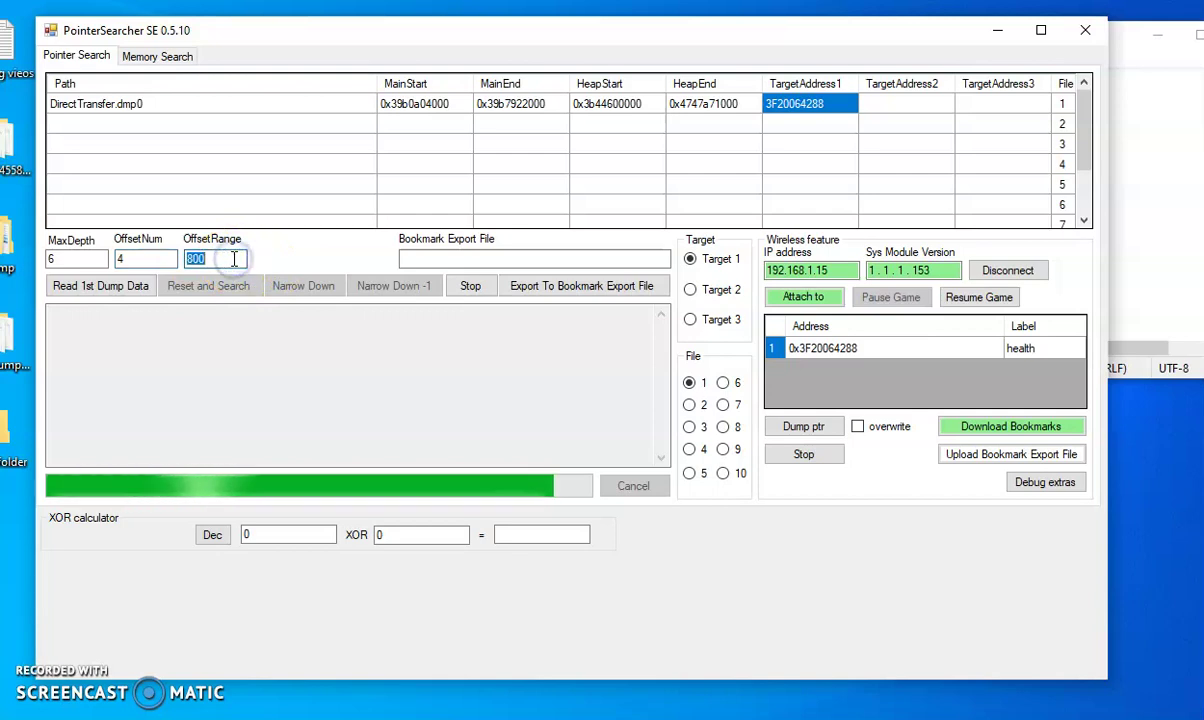
text(1000)
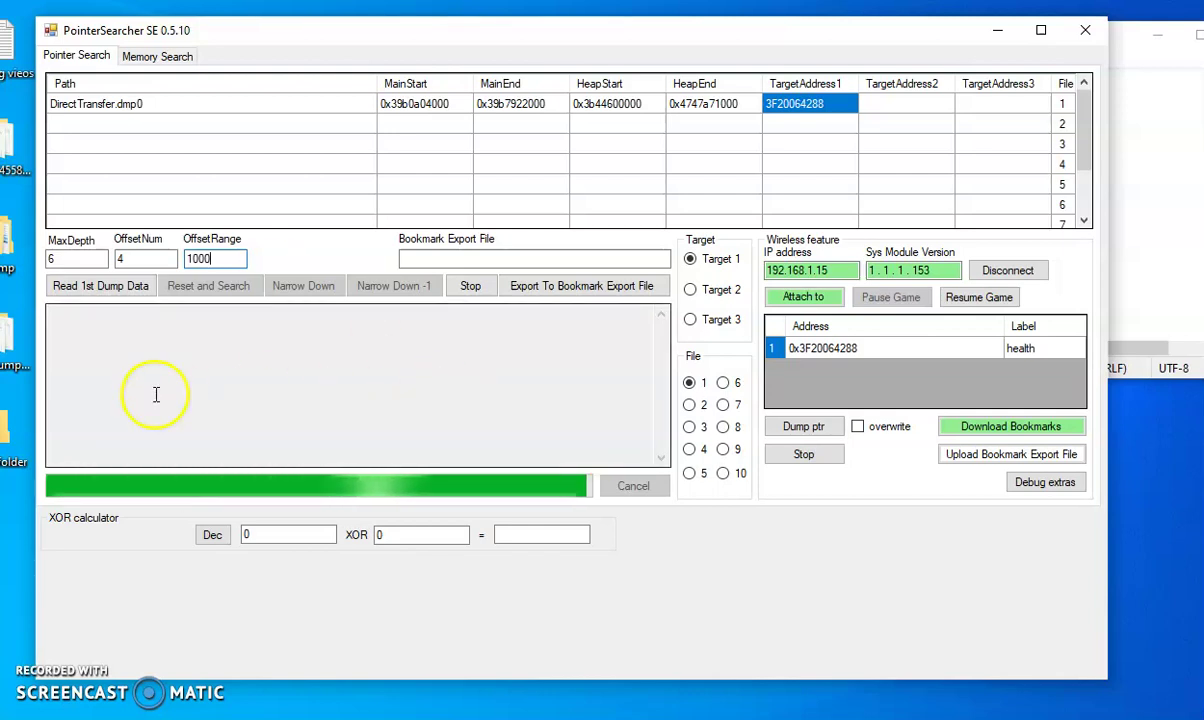
click(218, 289)
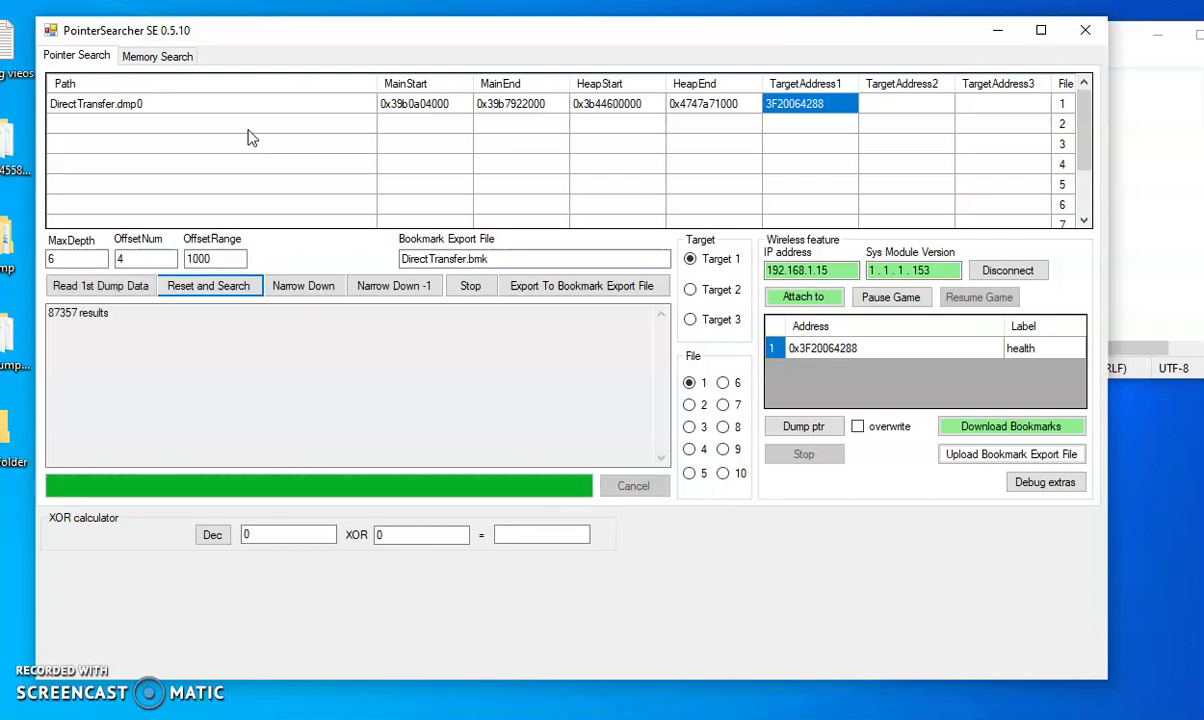
- Load the dump file DirectTransfer.dmp1 from the New folder into the path of file 2
click(250, 137)
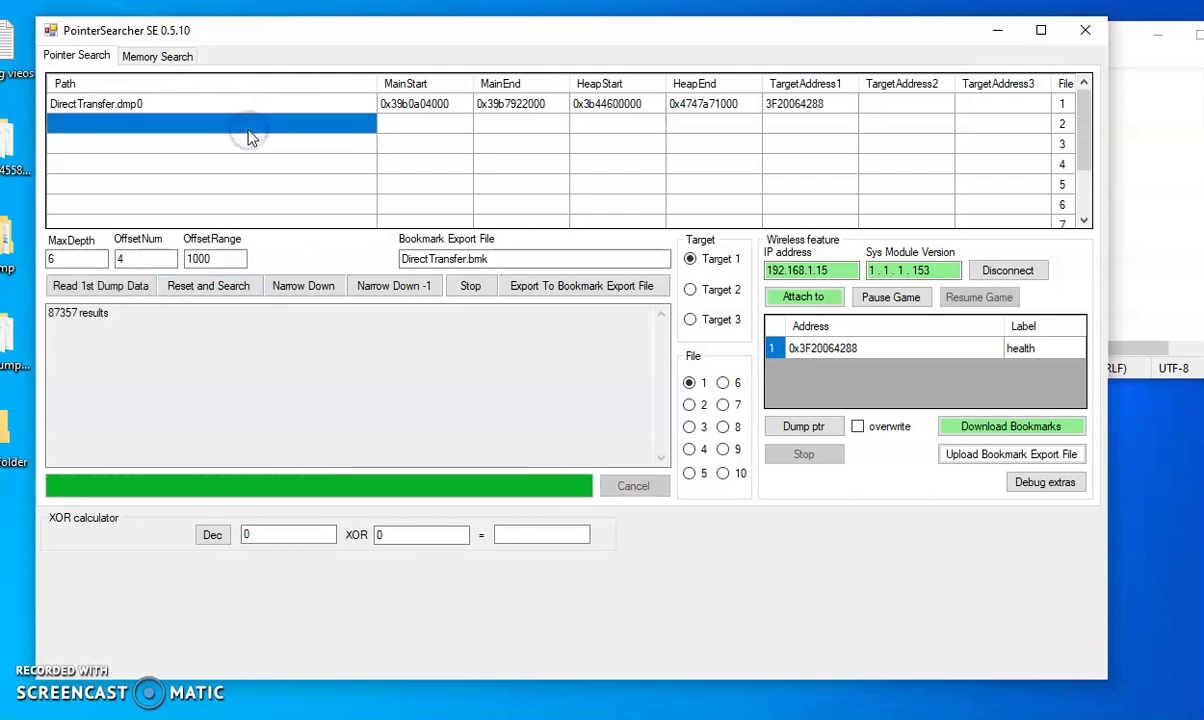
click(250, 137)
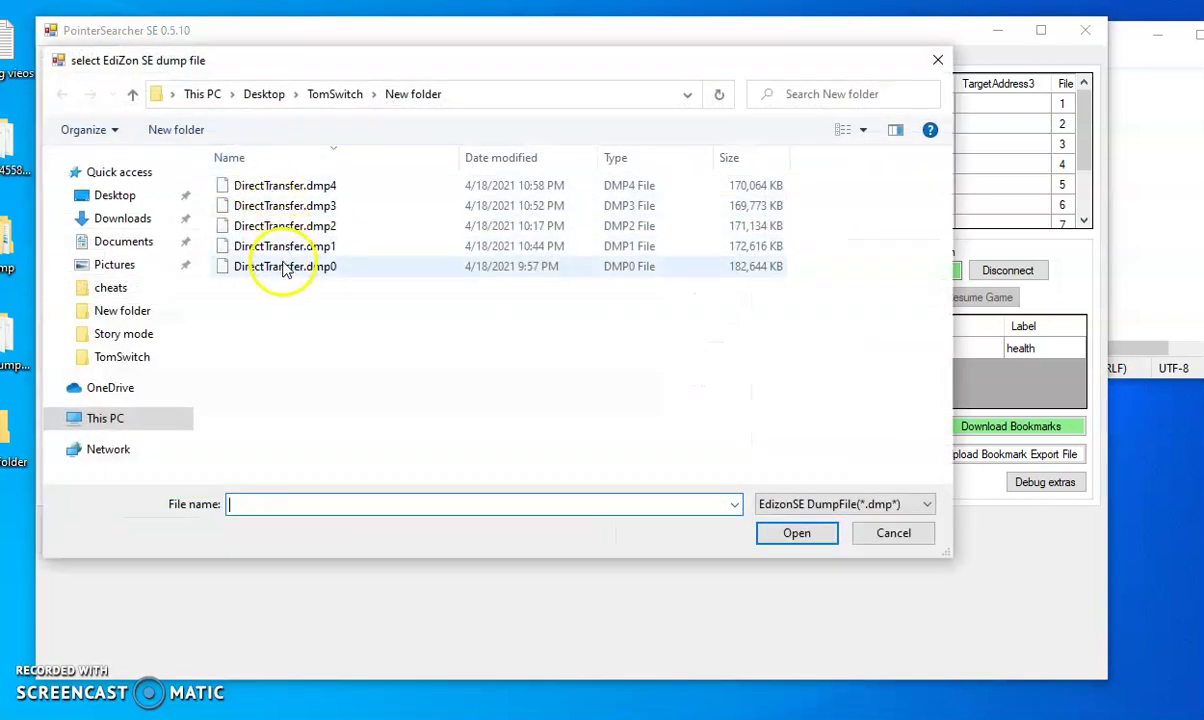
double_click(289, 252)
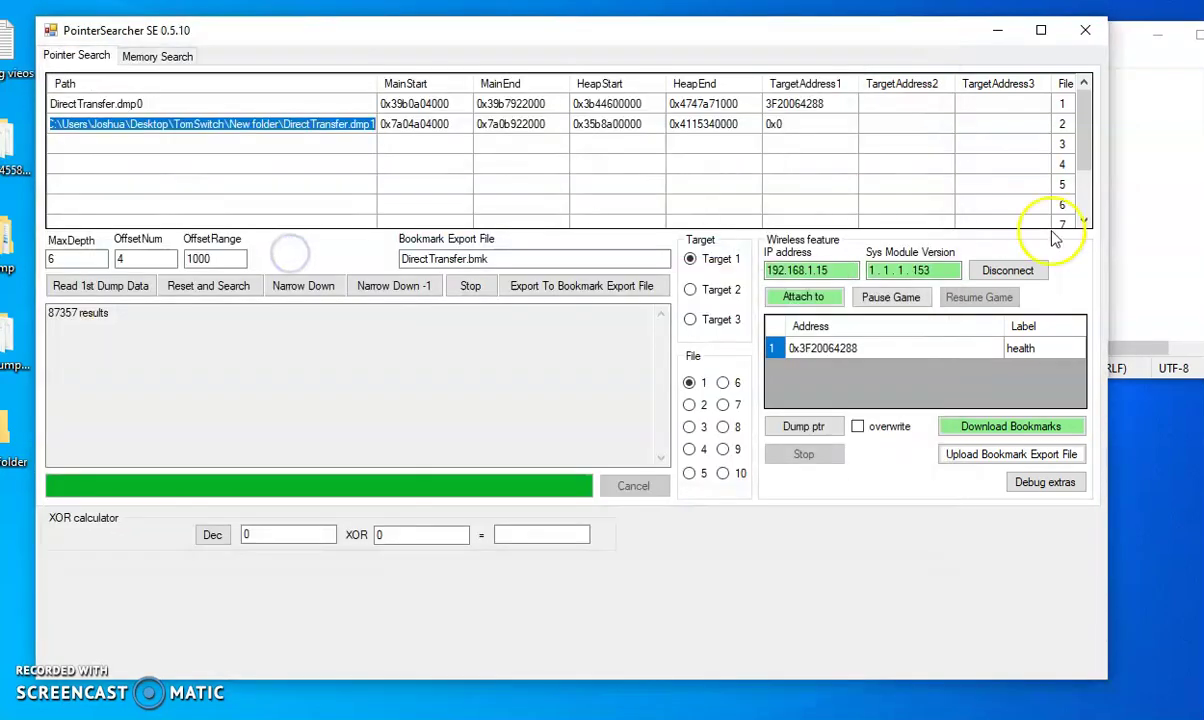
- Copy the Health 2 Jimkata address 396005FDC8 from the Notepad notes into file 2's TargetAddress1 and narrow down the results with file 2
click(1147, 207)
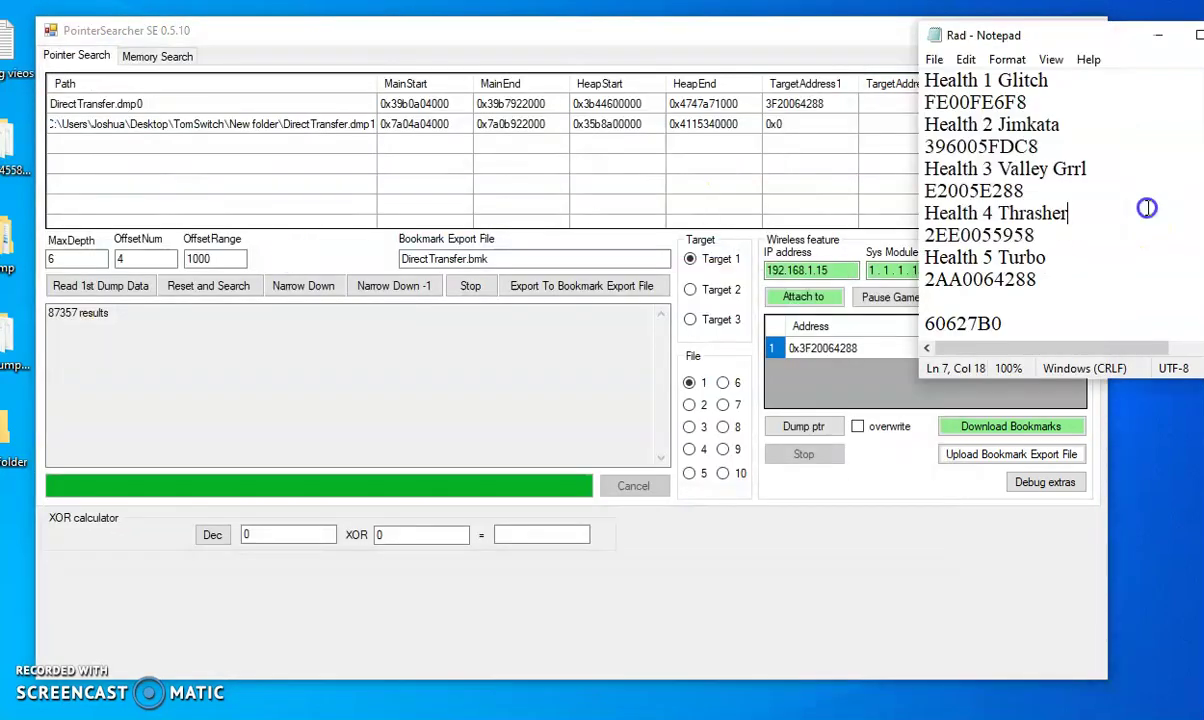
double_click(998, 147)
right_click(999, 147)
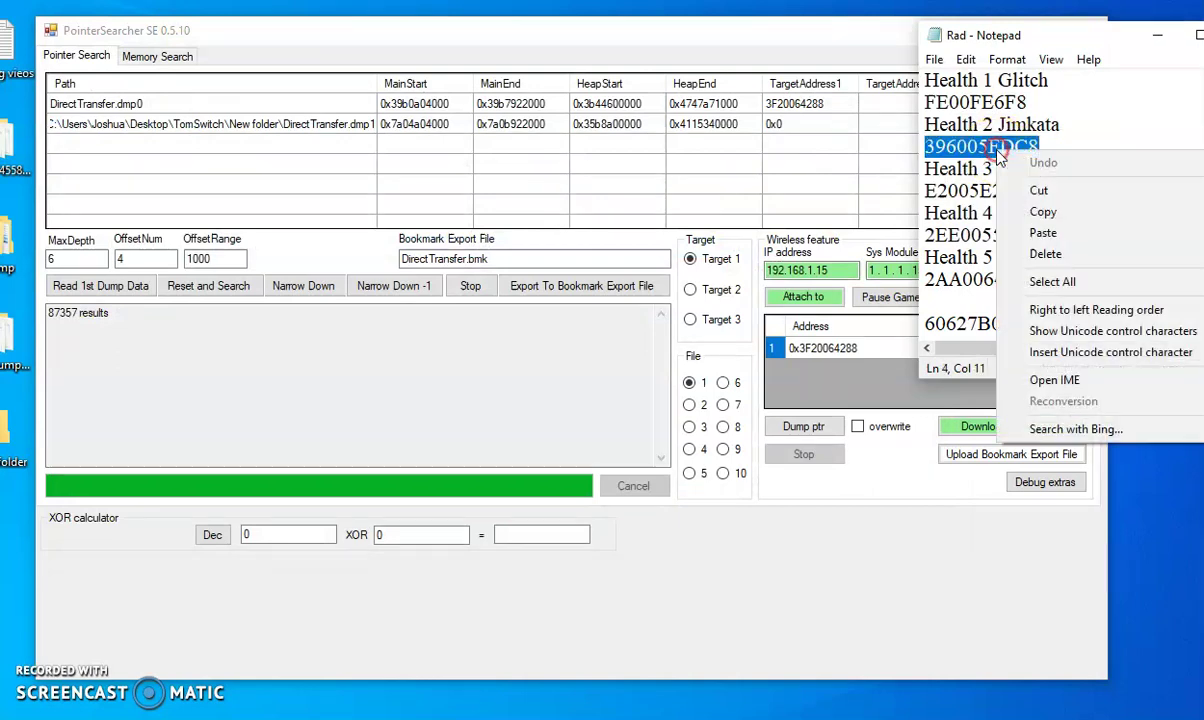
click(1040, 216)
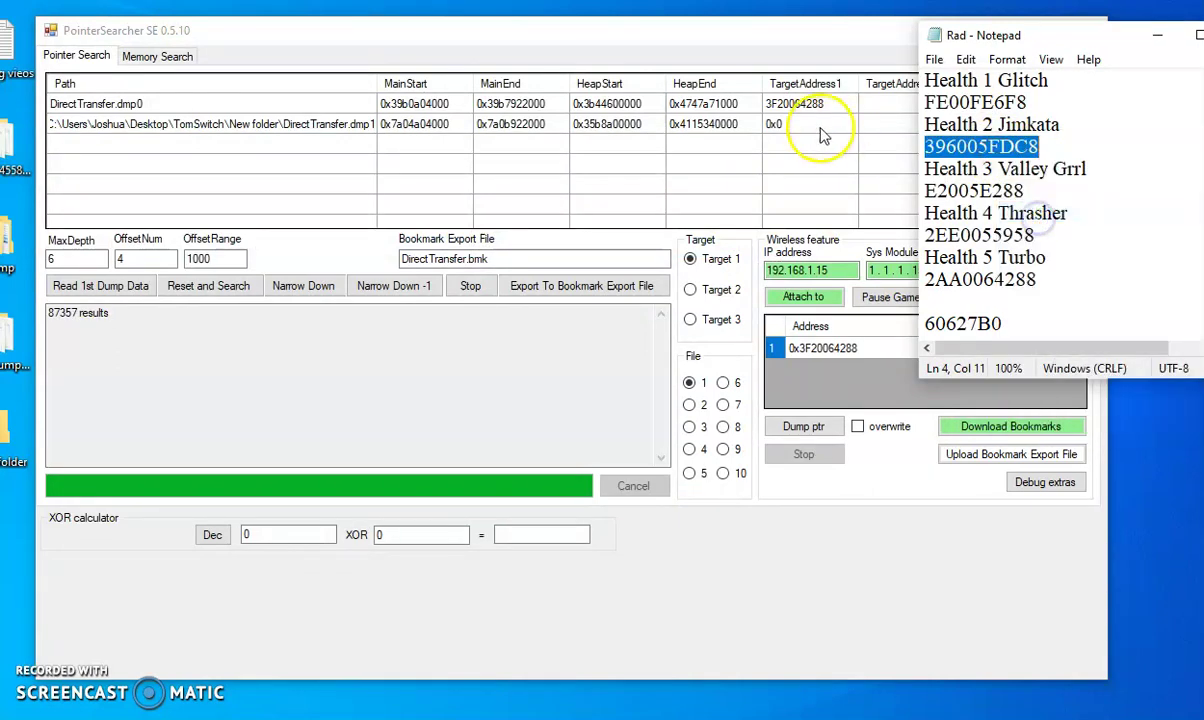
click(808, 130)
click(776, 125)
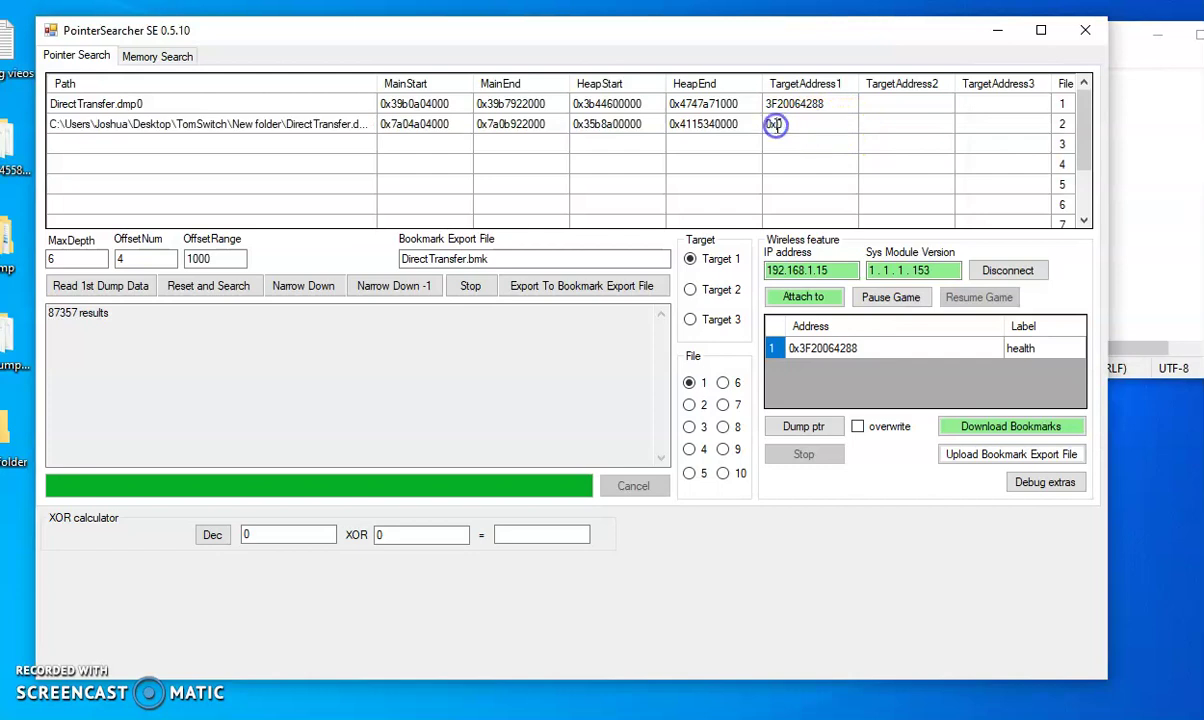
right_click(776, 125)
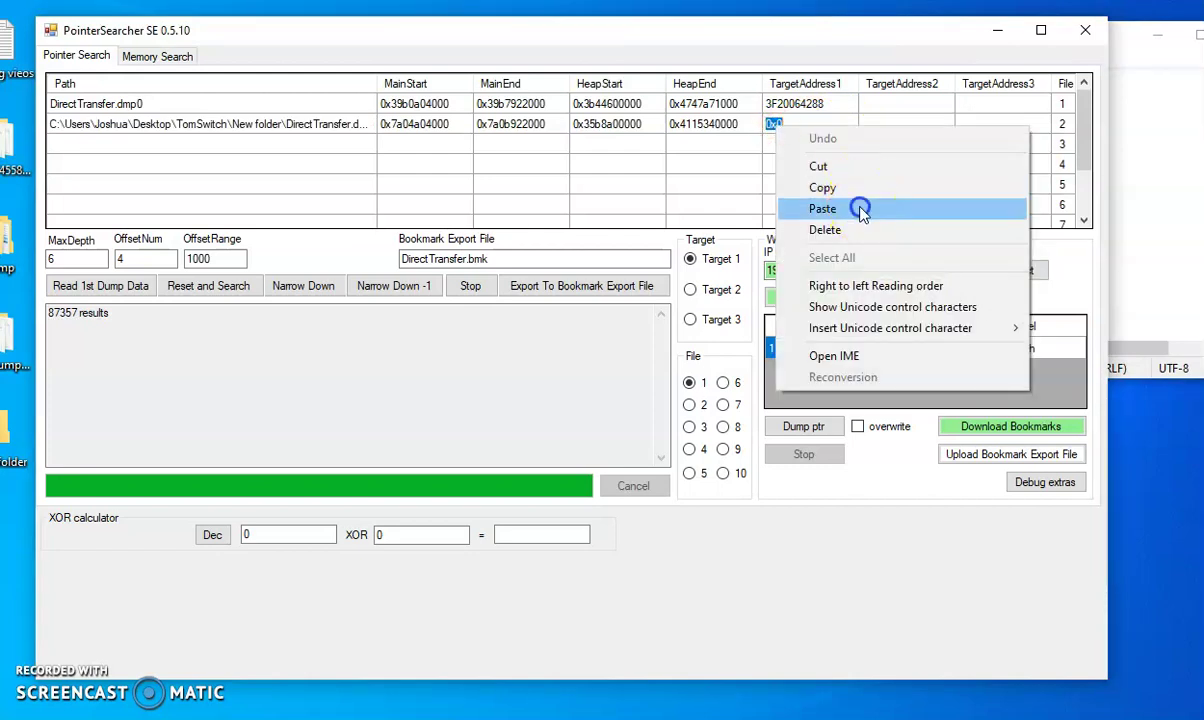
click(822, 208)
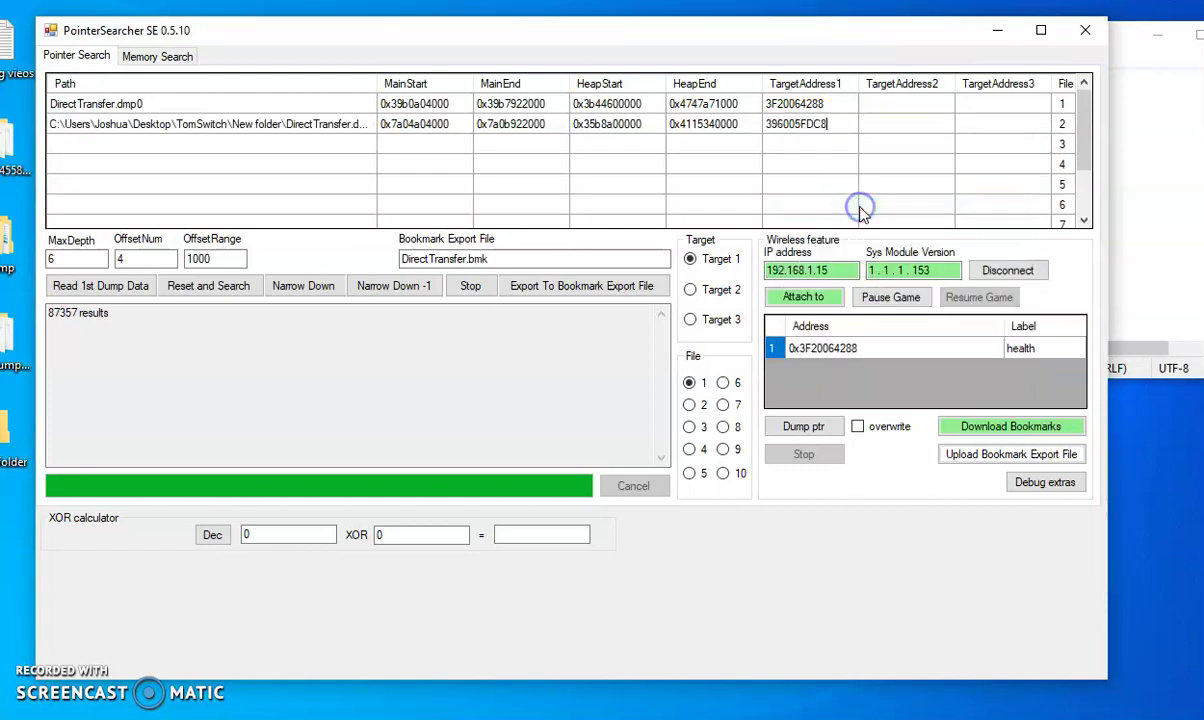
click(695, 409)
click(298, 282)
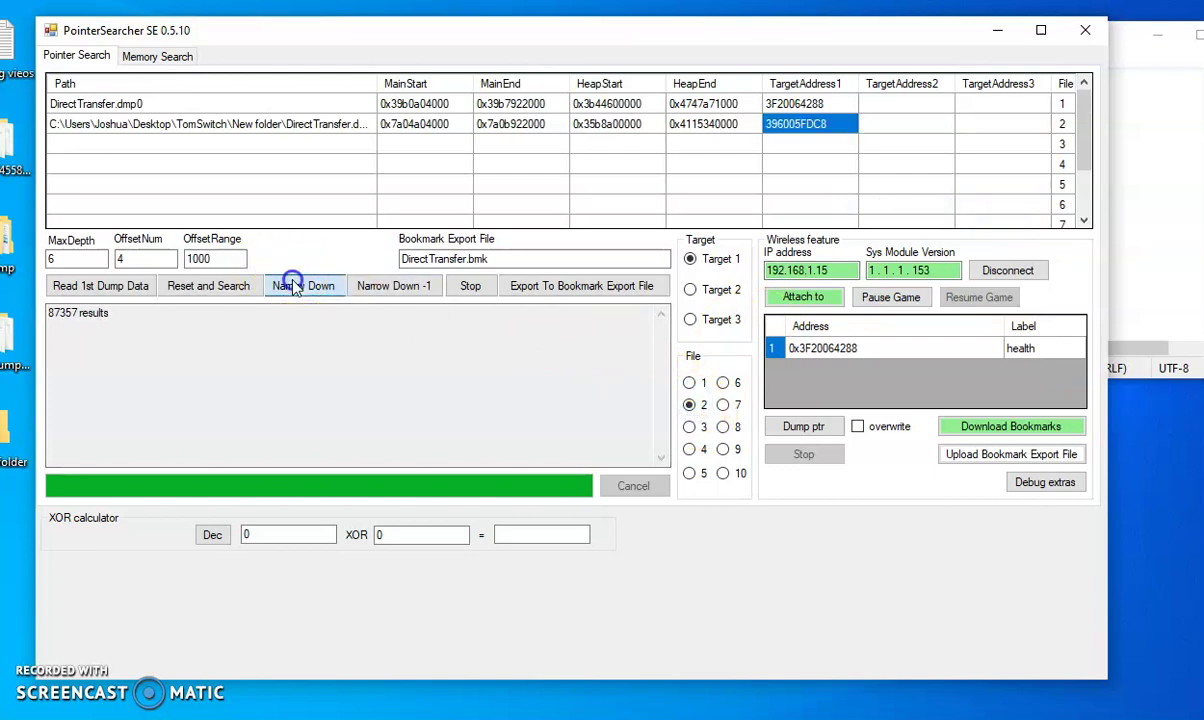
- Load the dump file DirectTransfer.dmp2 into the path of file 3
click(305, 145)
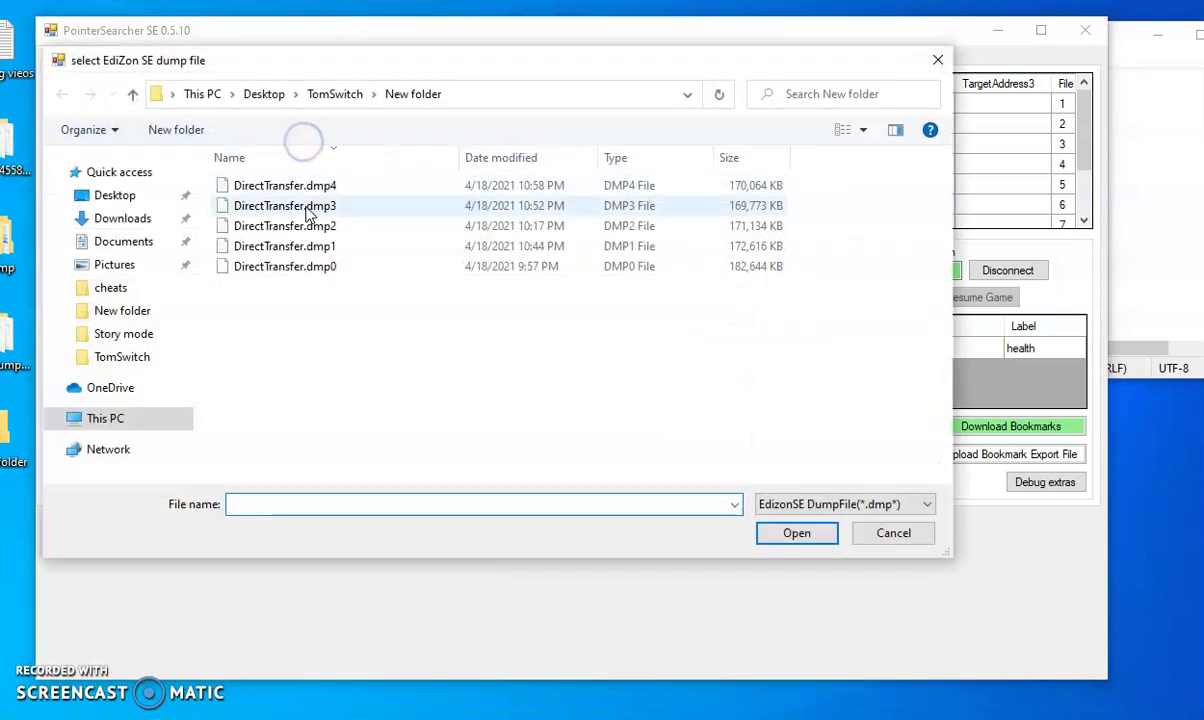
double_click(300, 228)
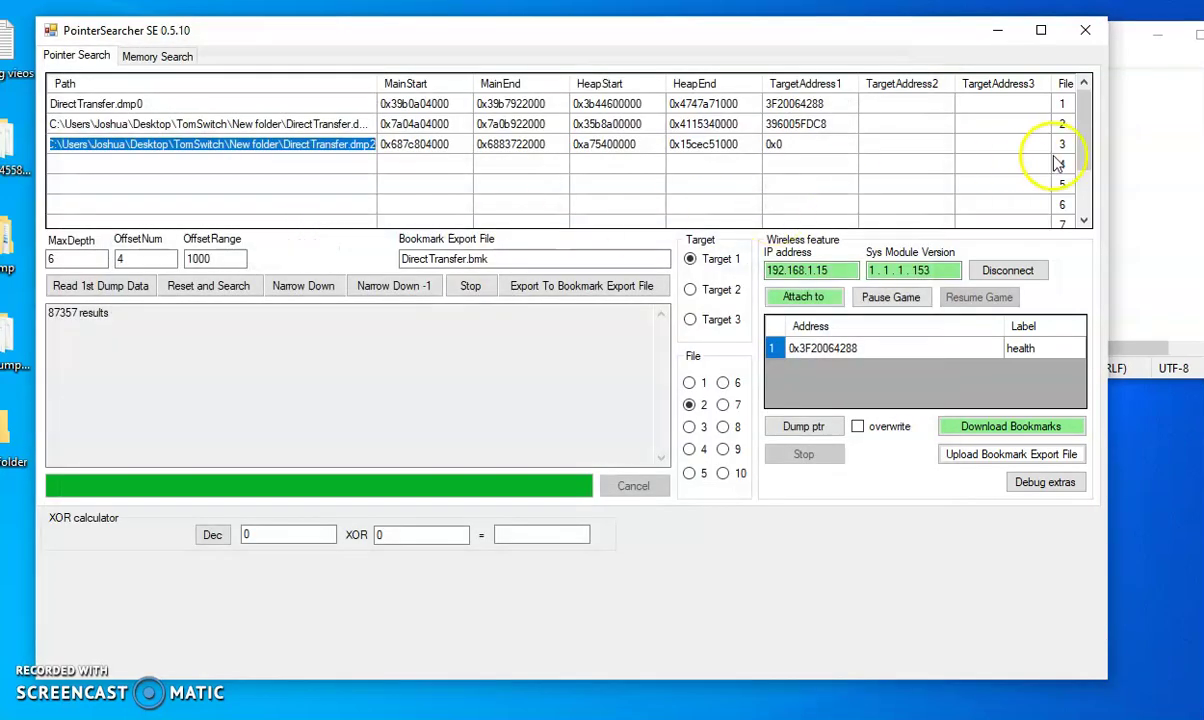
- Copy the Health 3 Valley Grrl address E2005E288 from the Notepad notes into file 3's TargetAddress1 and narrow down the results with file 3
click(1193, 168)
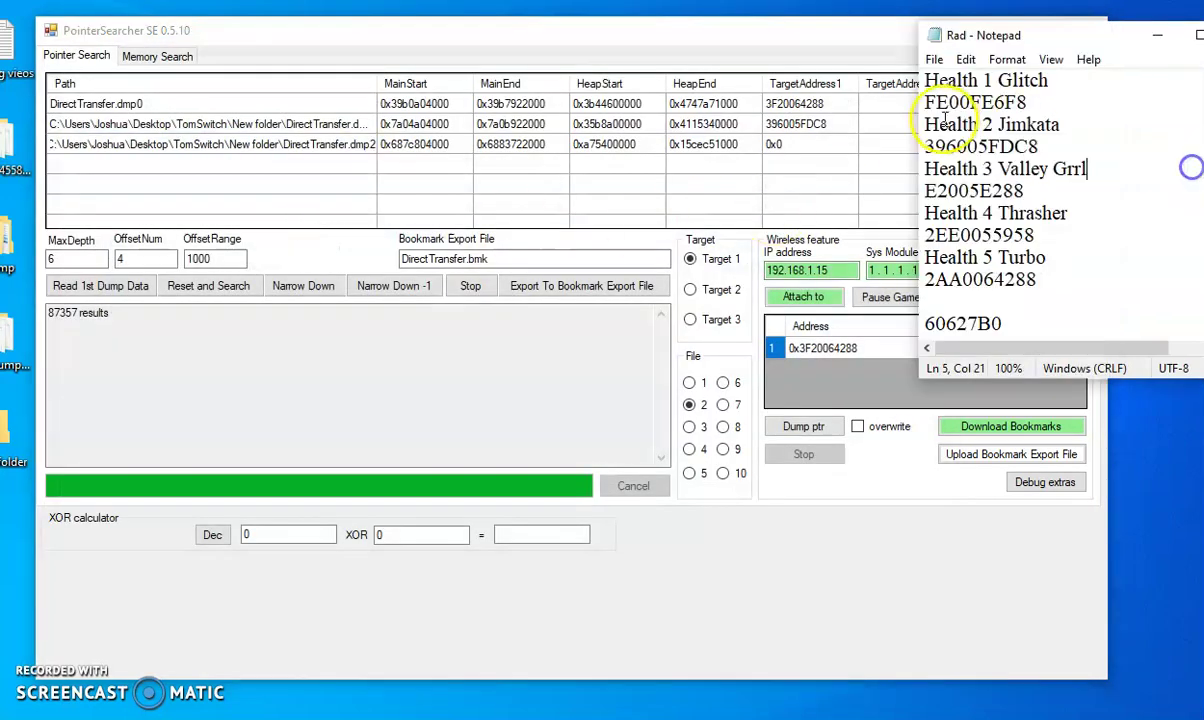
double_click(974, 190)
right_click(976, 192)
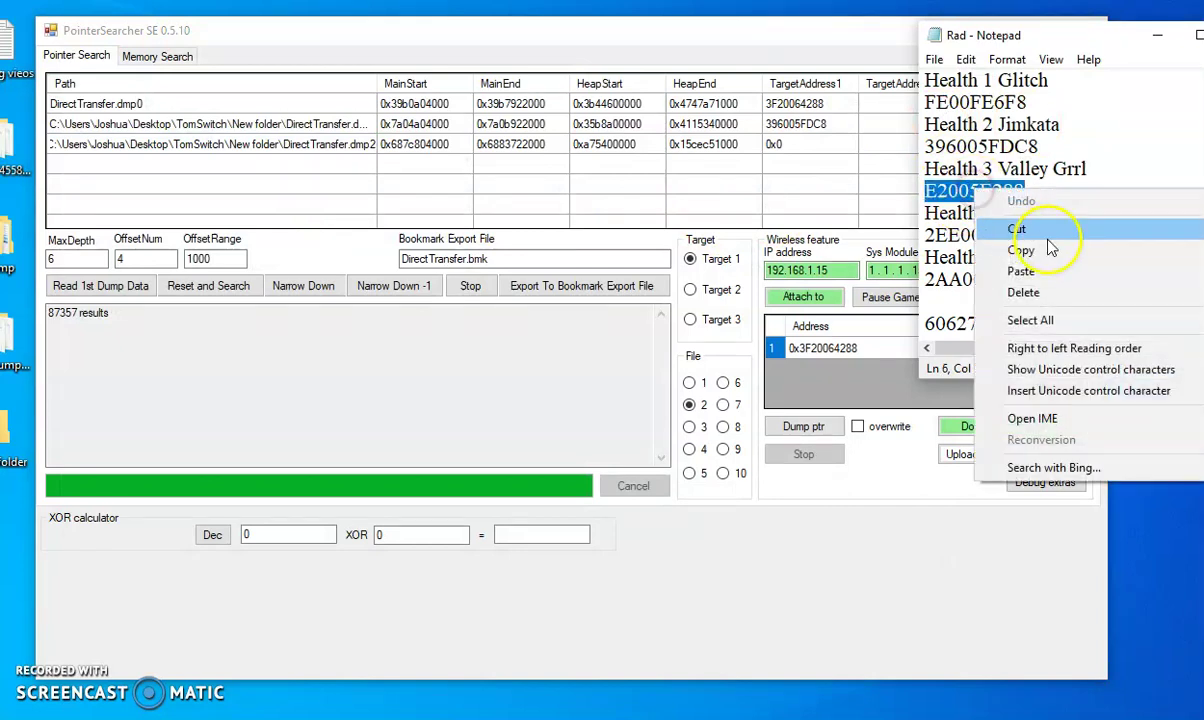
click(1047, 256)
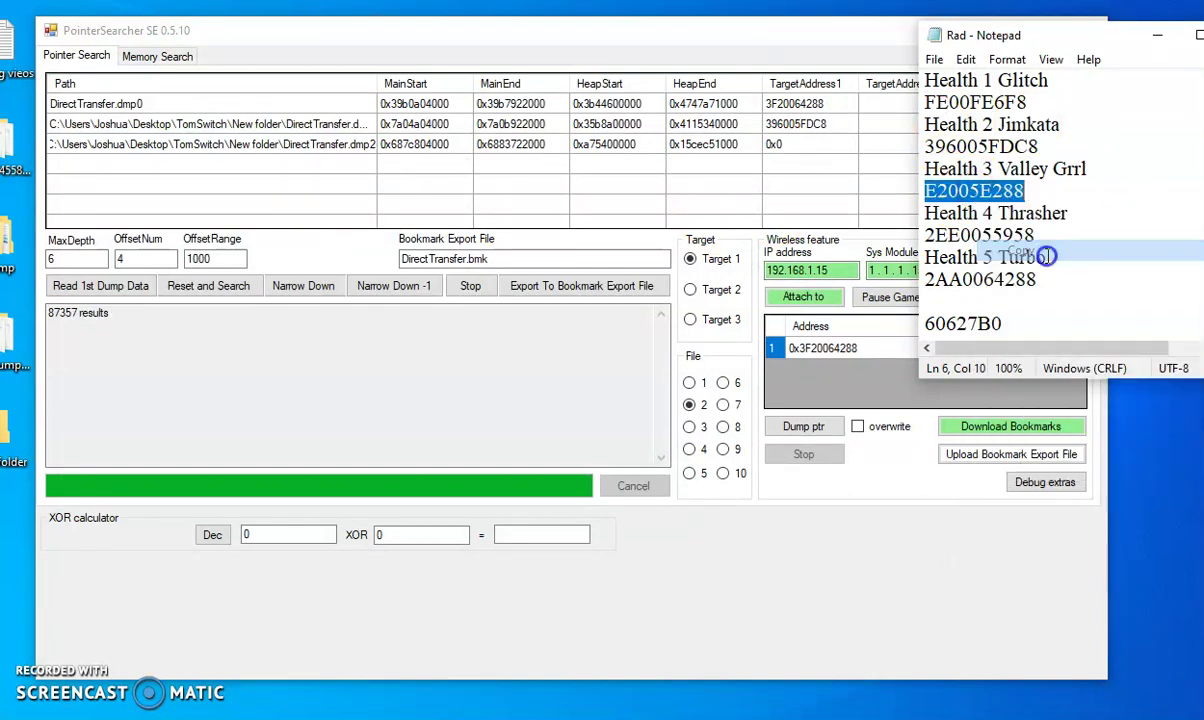
click(777, 144)
click(776, 144)
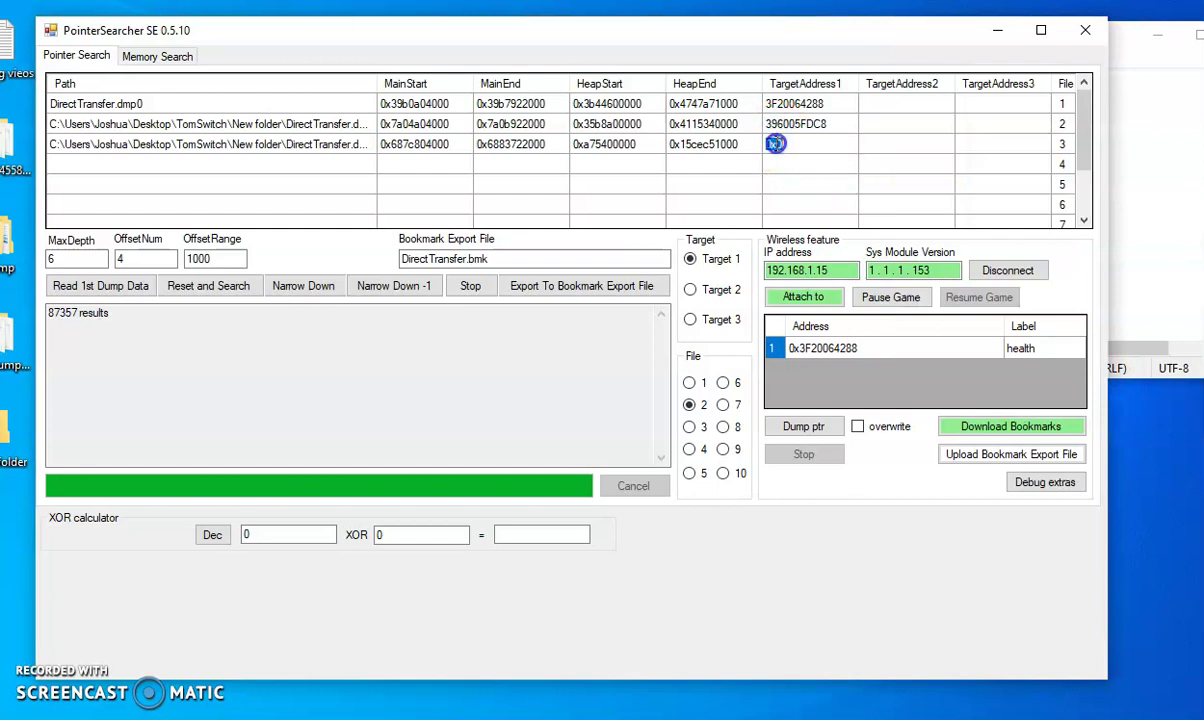
right_click(776, 144)
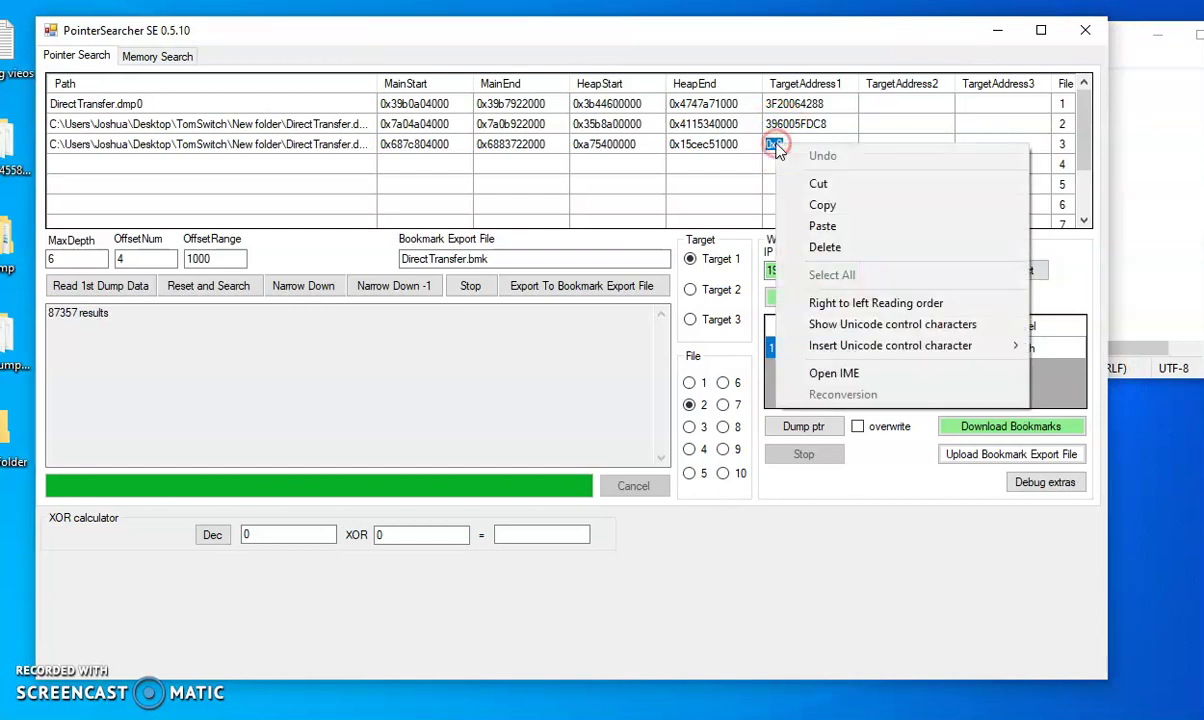
click(815, 226)
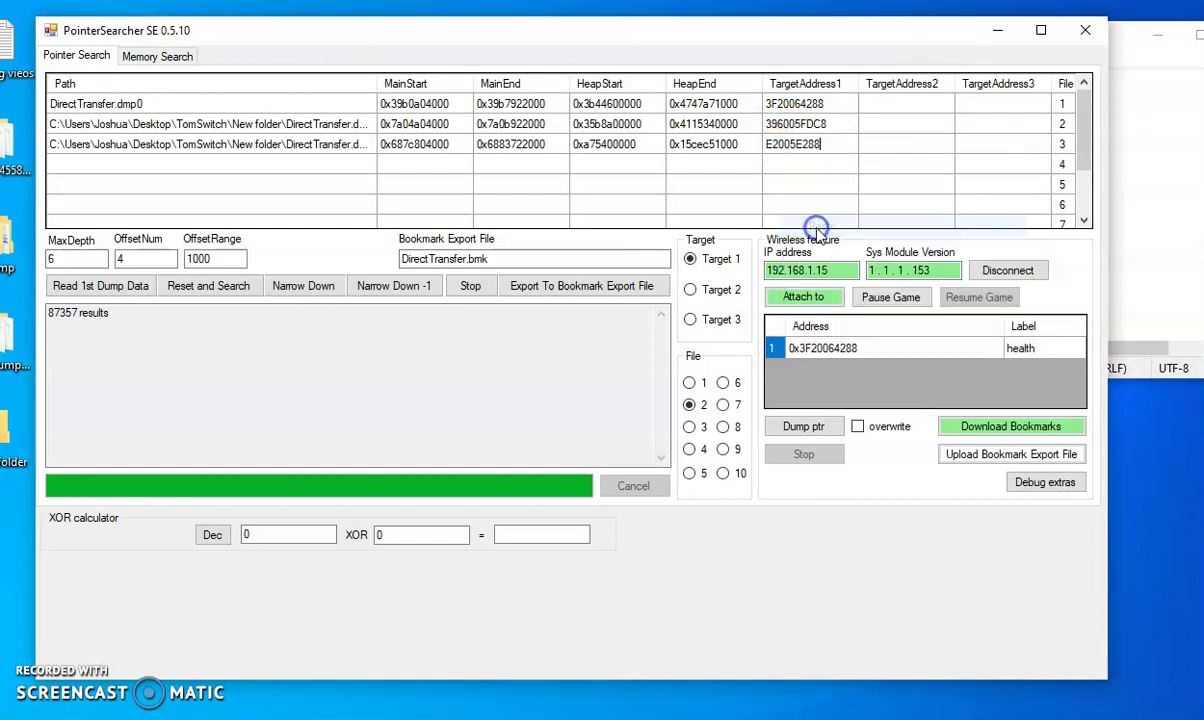
click(692, 427)
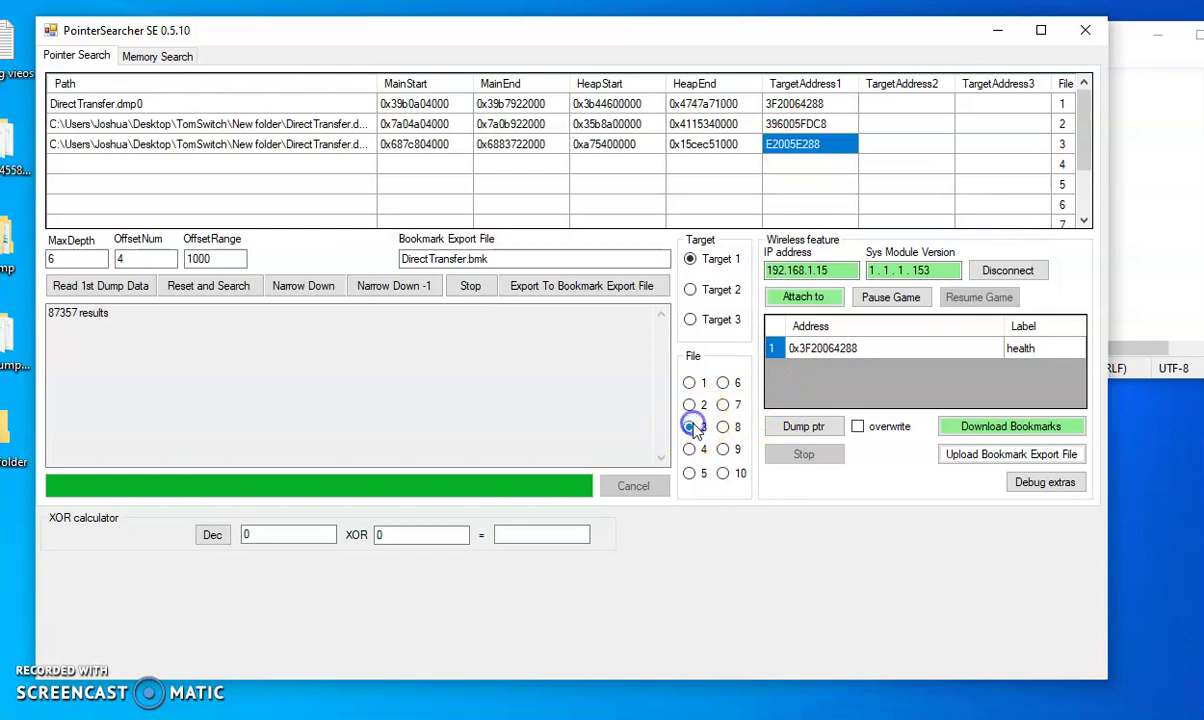
click(320, 287)
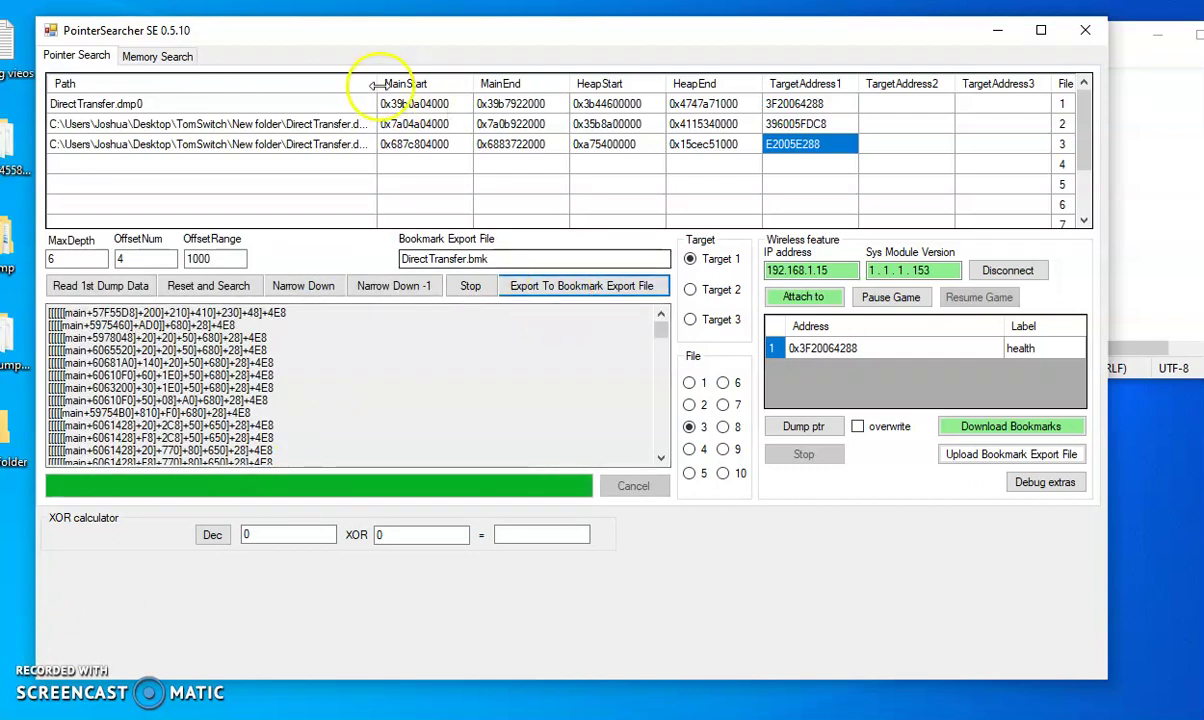
- Load the dump file DirectTransfer.dmp3 from the New folder into the path of file 4
click(291, 173)
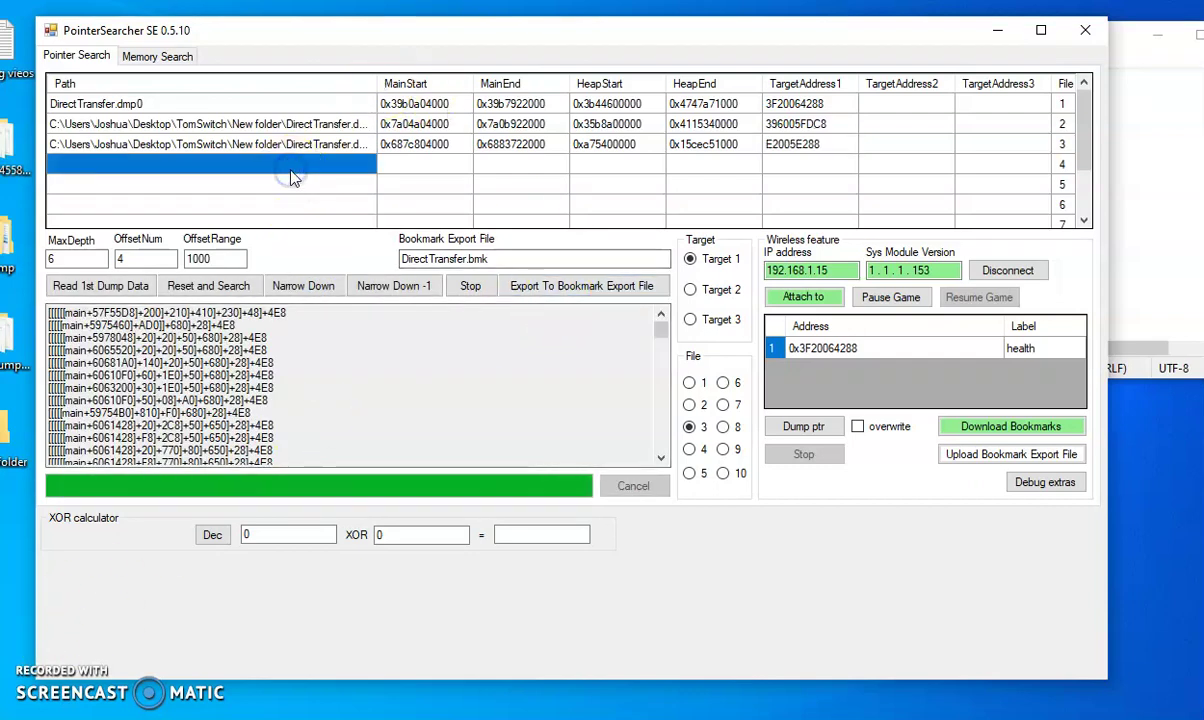
click(291, 177)
double_click(290, 208)
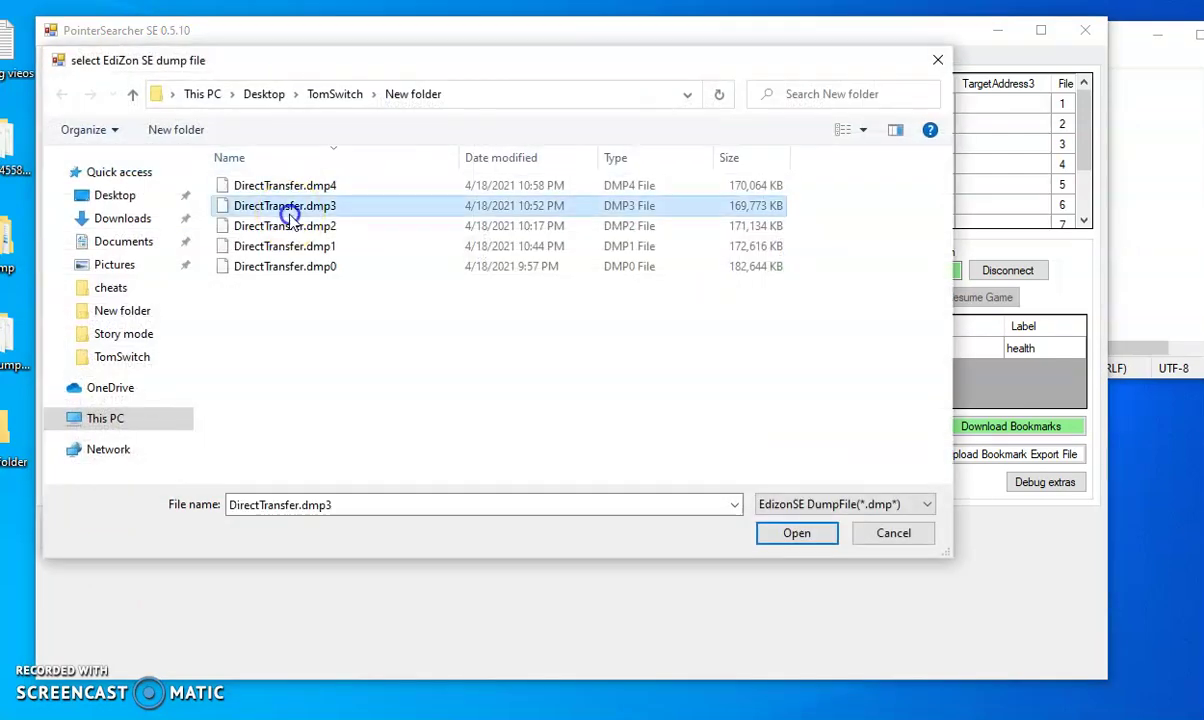
- Copy the Health 4 Thrasher address 2EE0055958 from the Notepad notes into file 4's TargetAddress1 and narrow down the results with file 4
click(1194, 178)
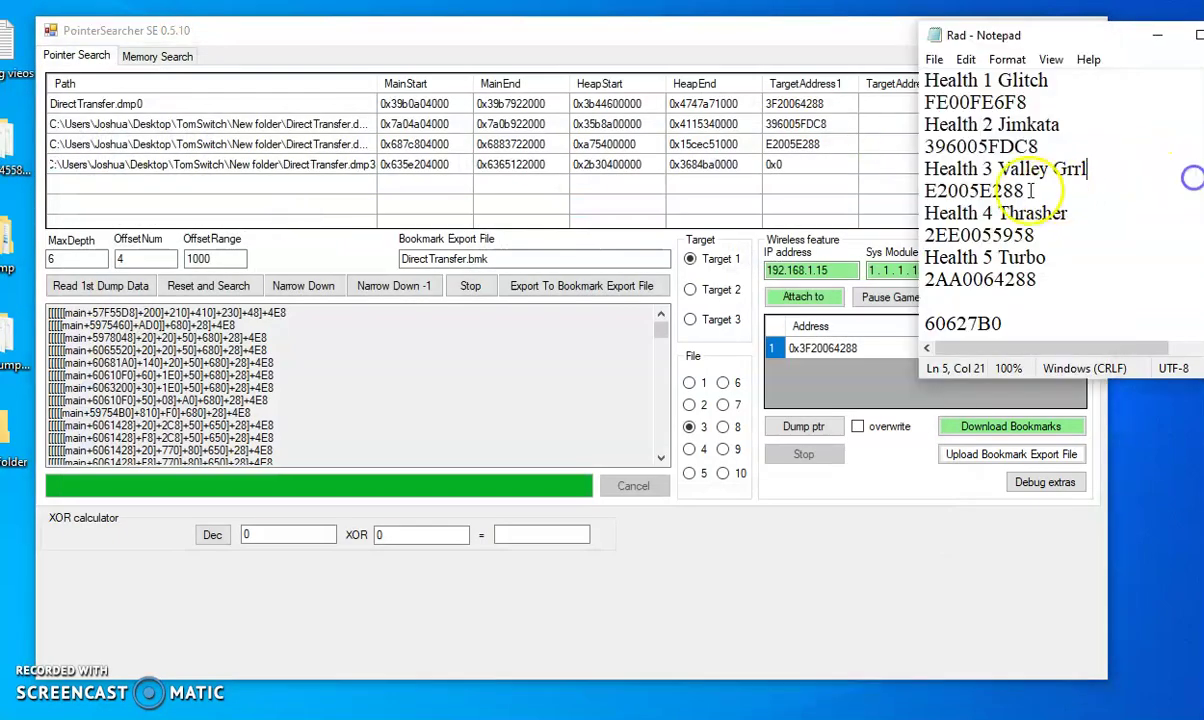
double_click(970, 235)
right_click(985, 237)
click(1017, 300)
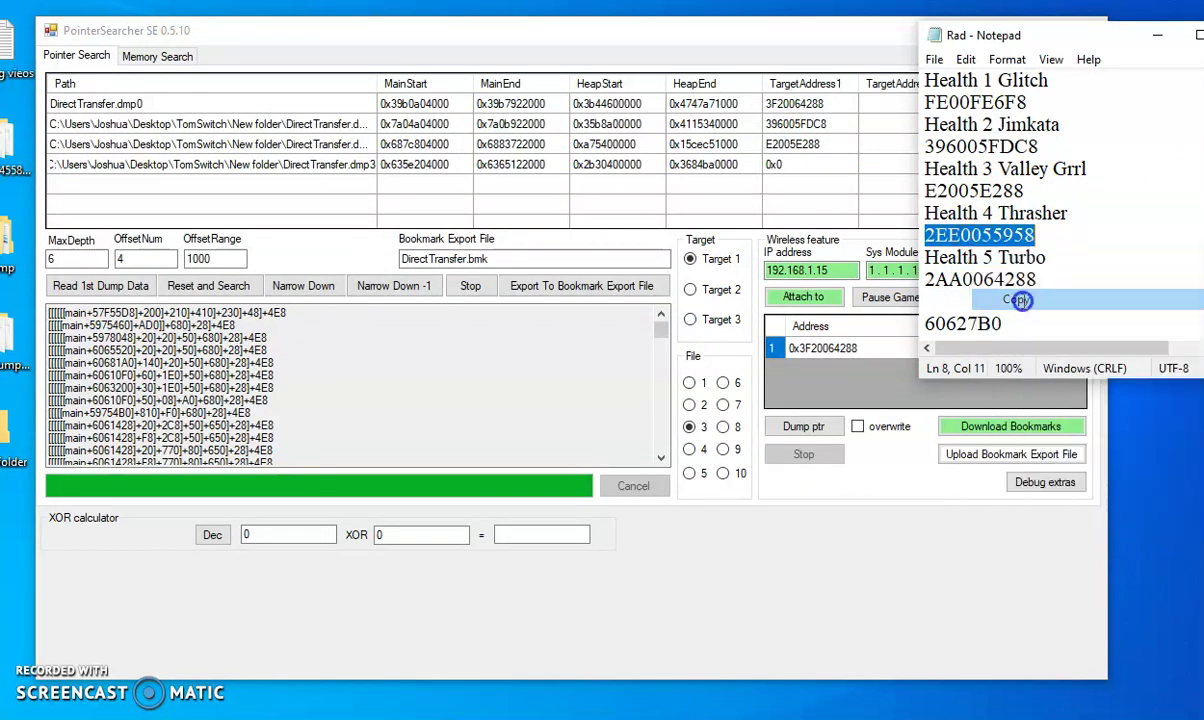
click(778, 165)
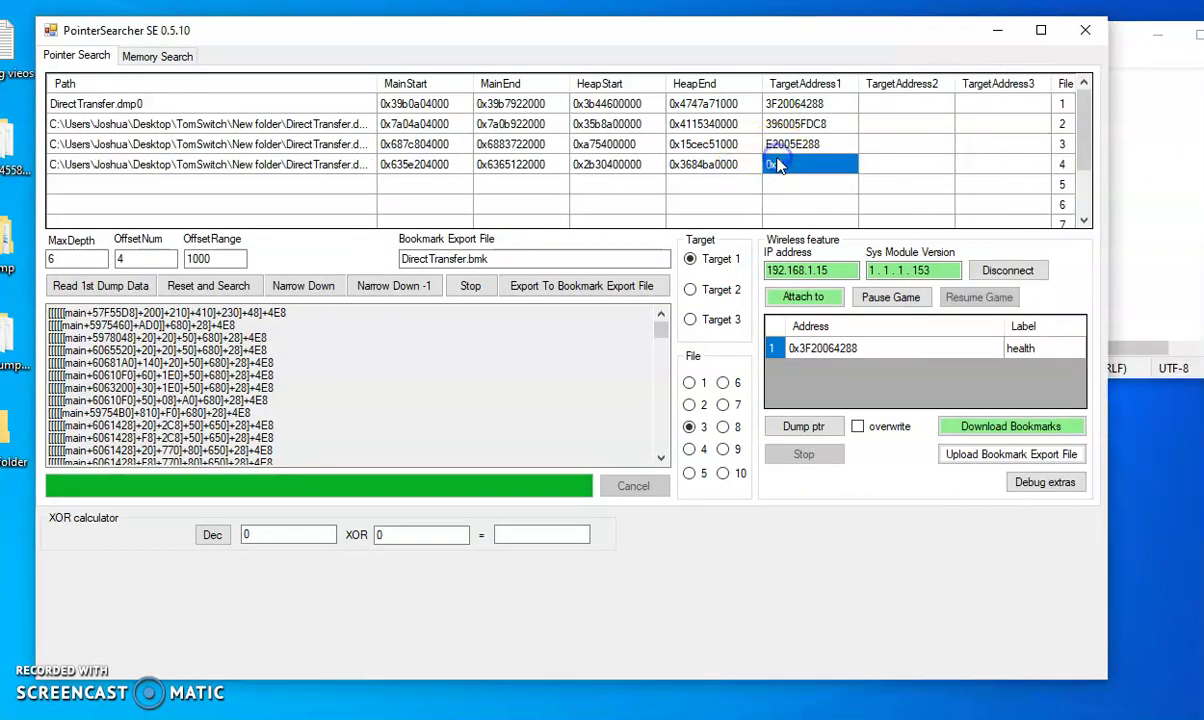
click(778, 165)
right_click(800, 165)
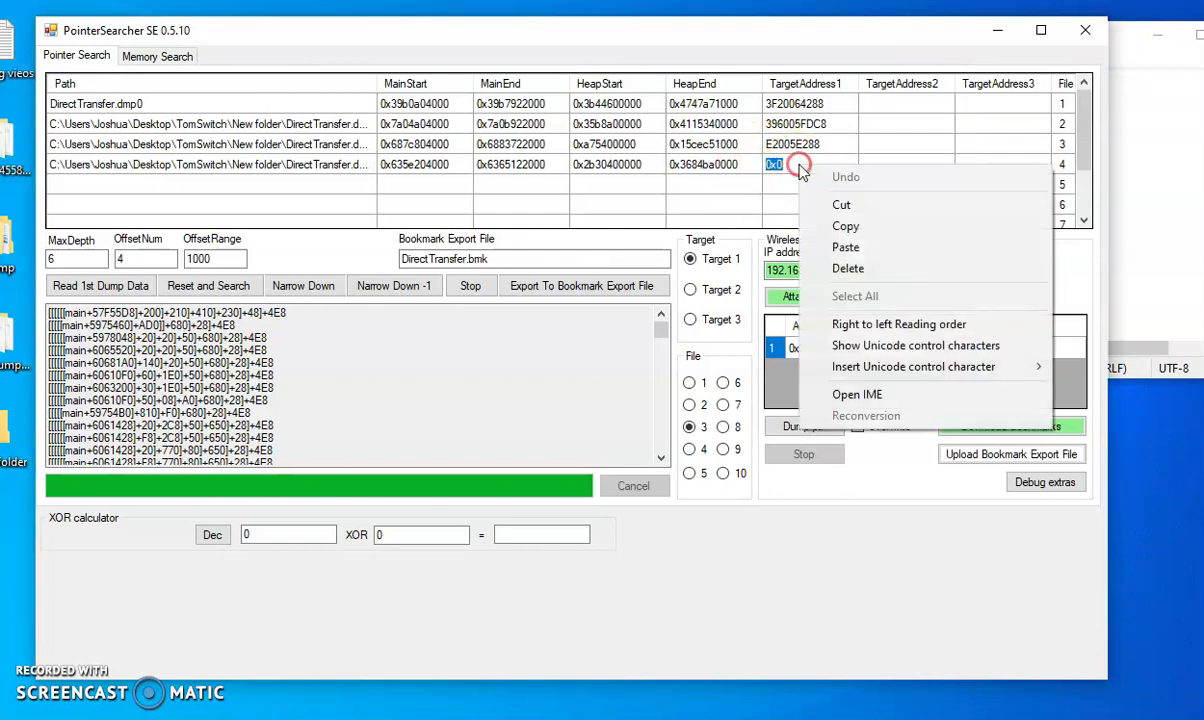
click(843, 247)
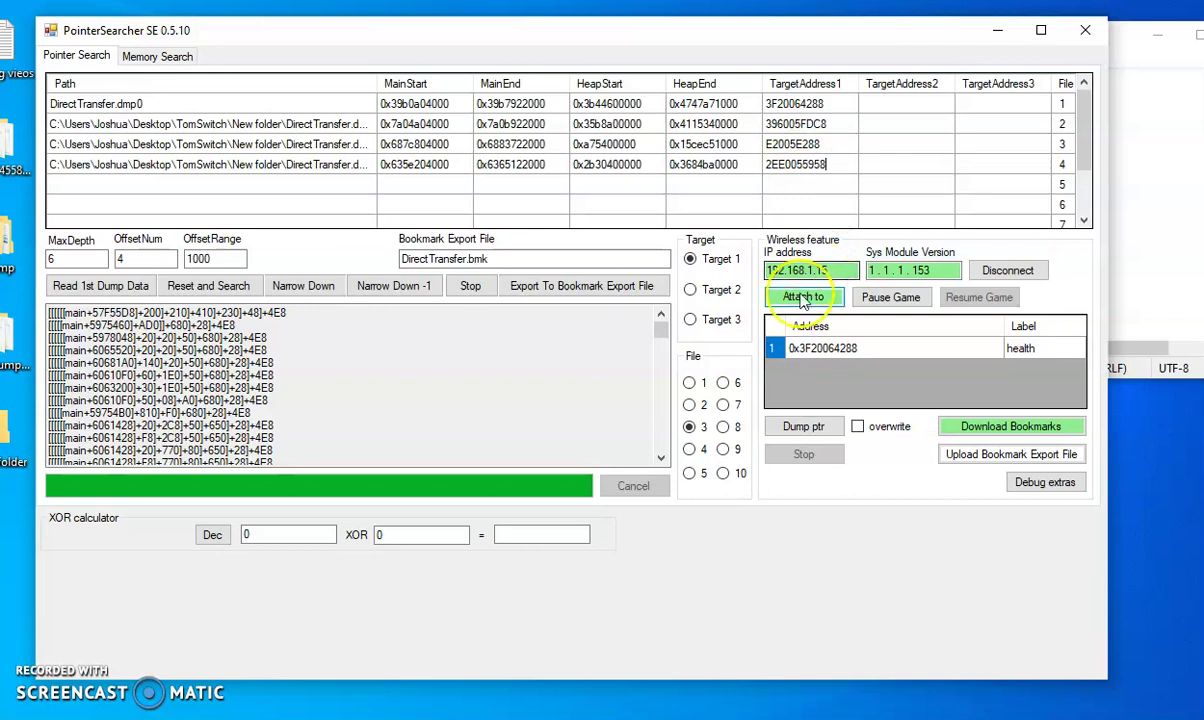
click(690, 451)
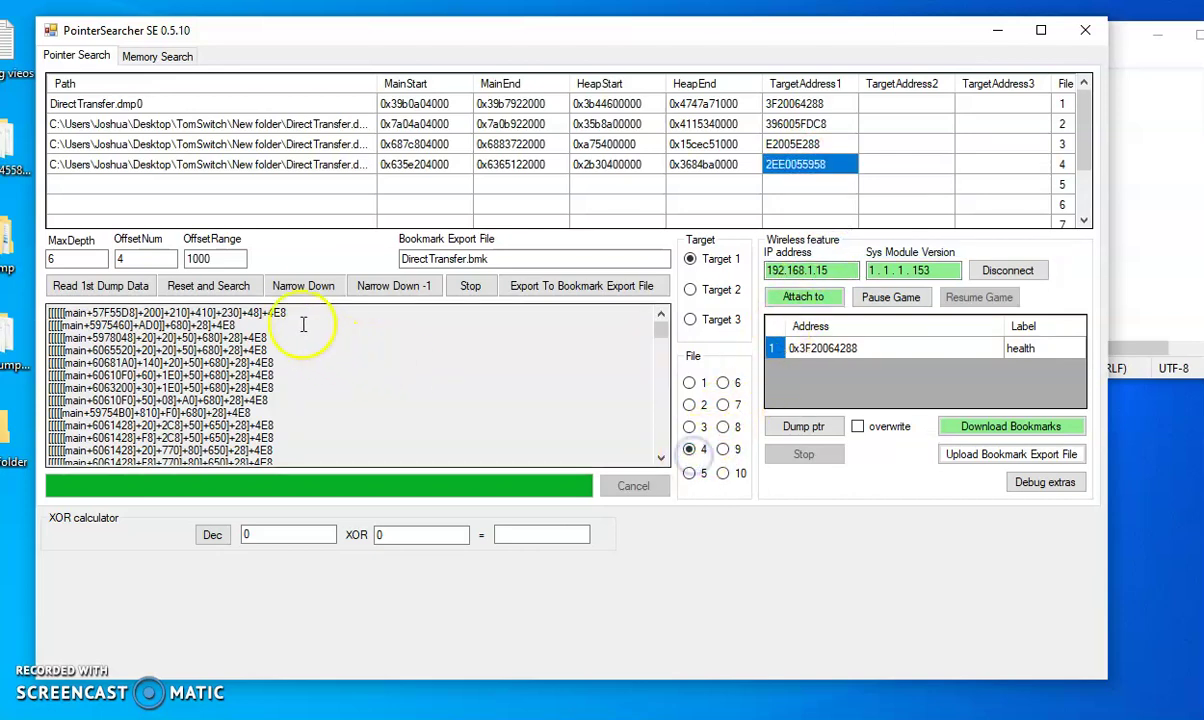
click(303, 288)
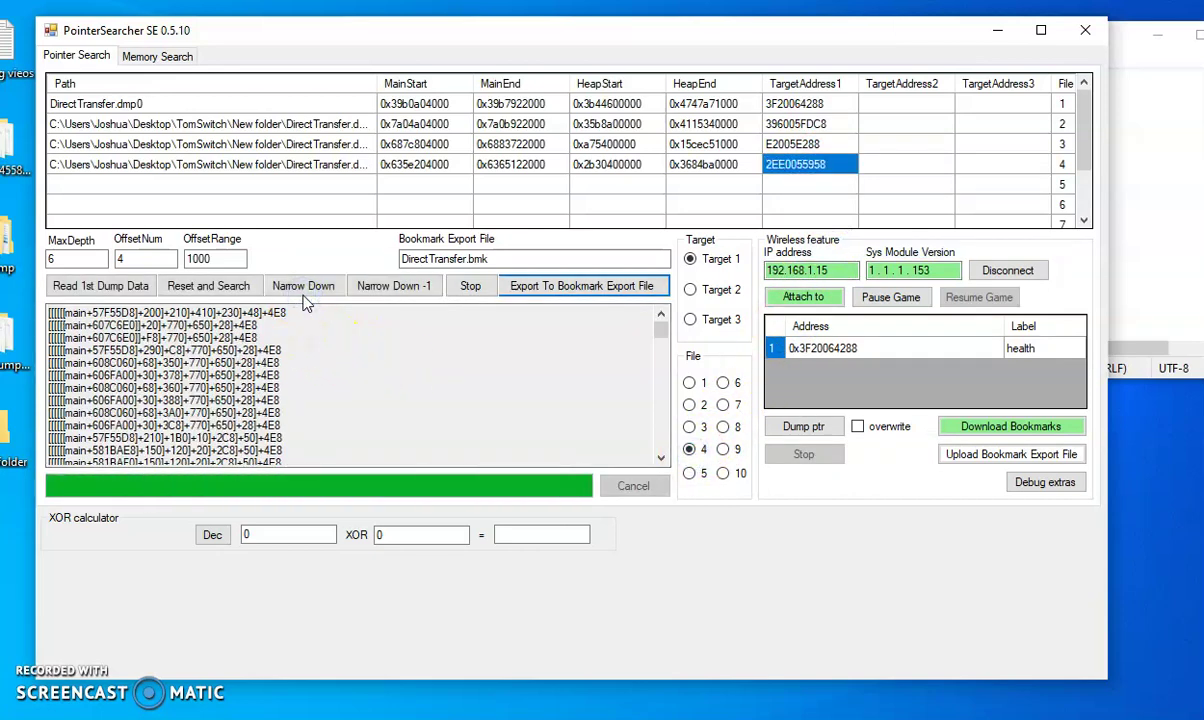
- Load the dump file DirectTransfer.dmp4 from the New folder inside TomSwitch into the path of file 5
click(180, 189)
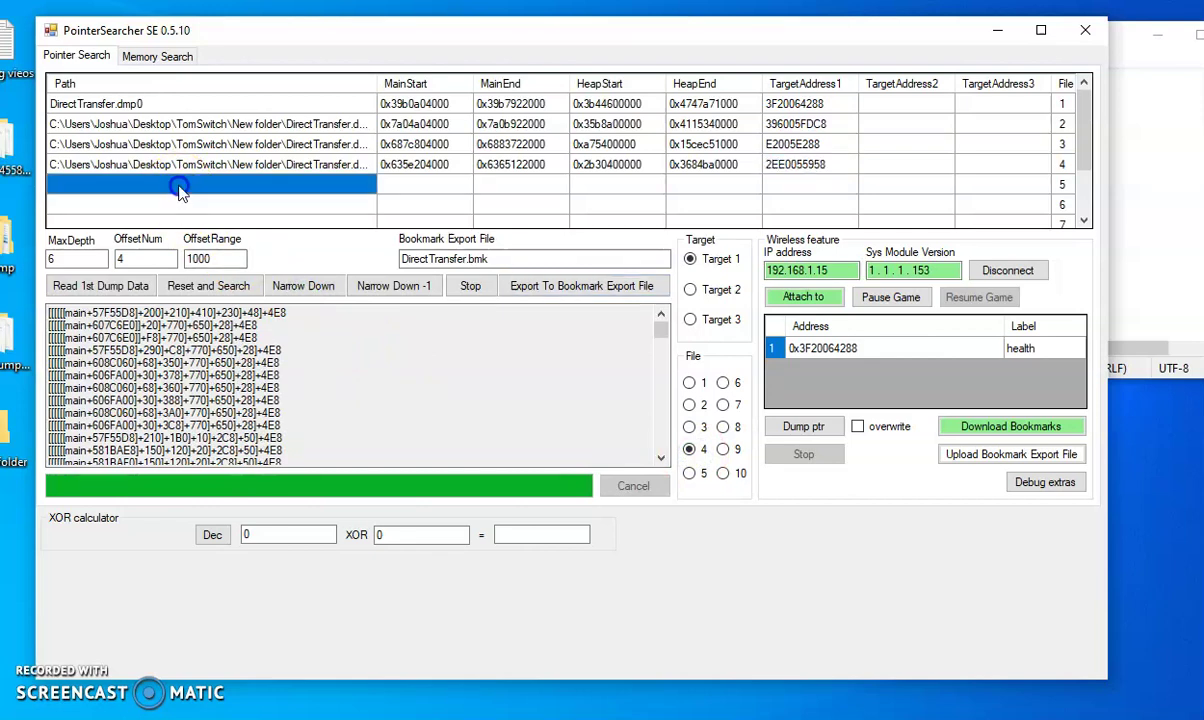
double_click(180, 193)
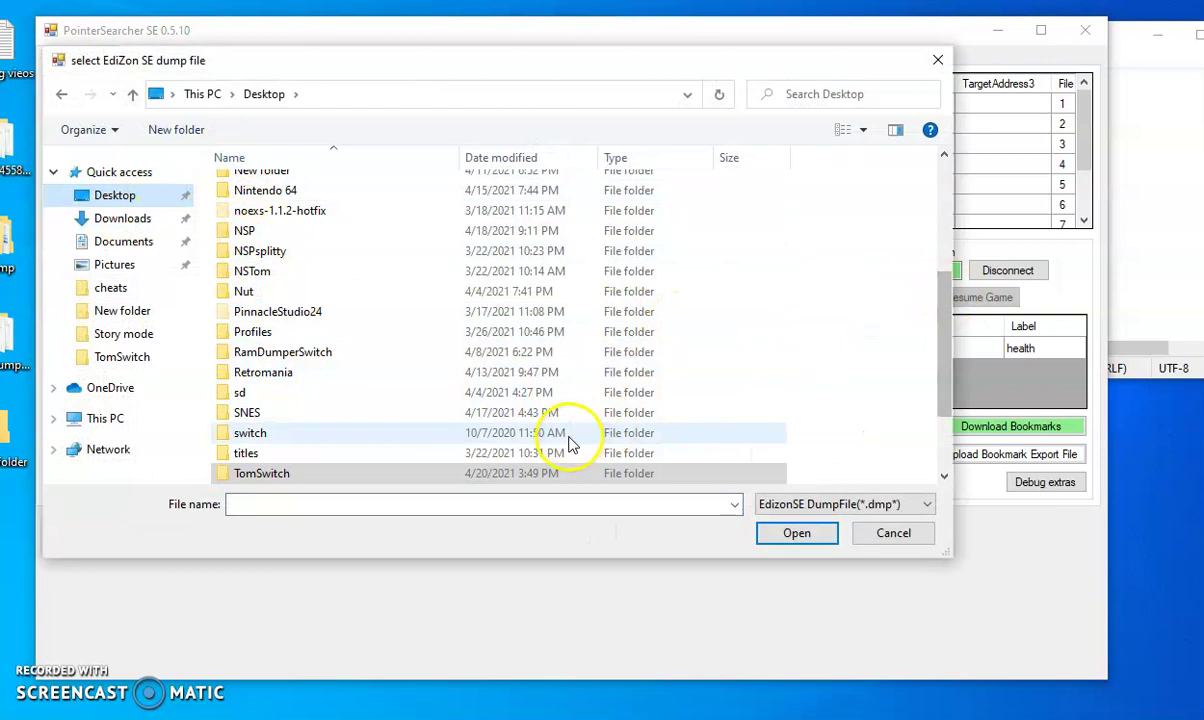
double_click(528, 476)
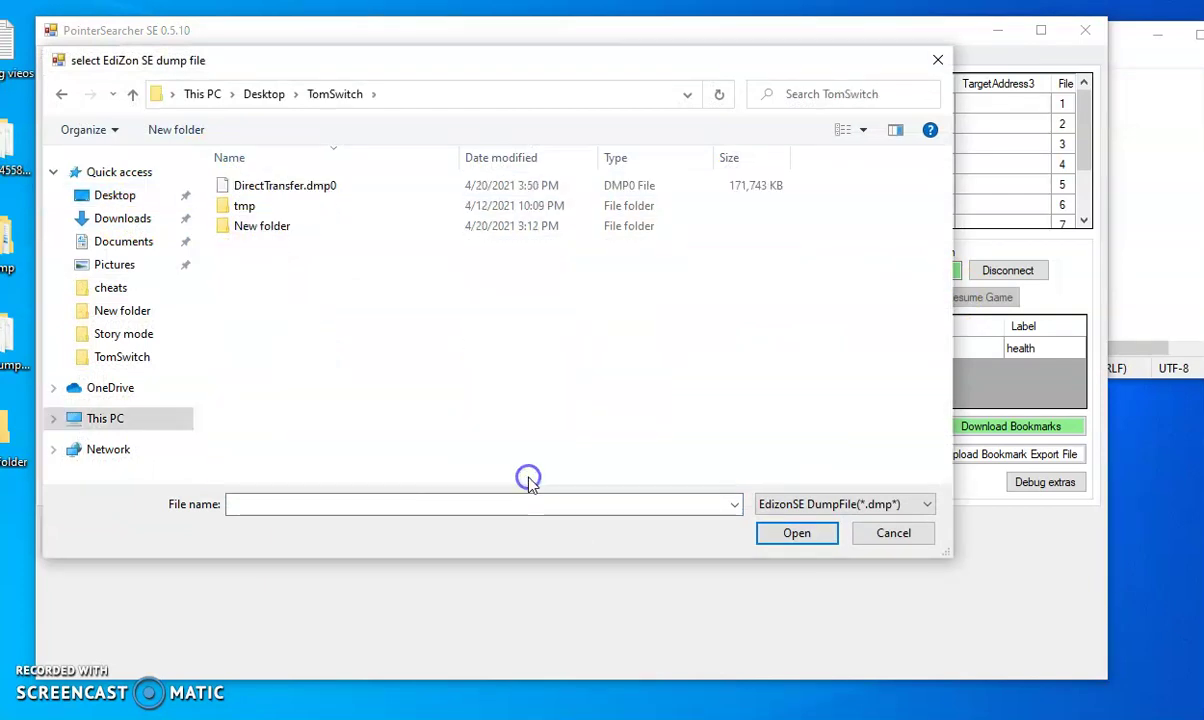
double_click(385, 210)
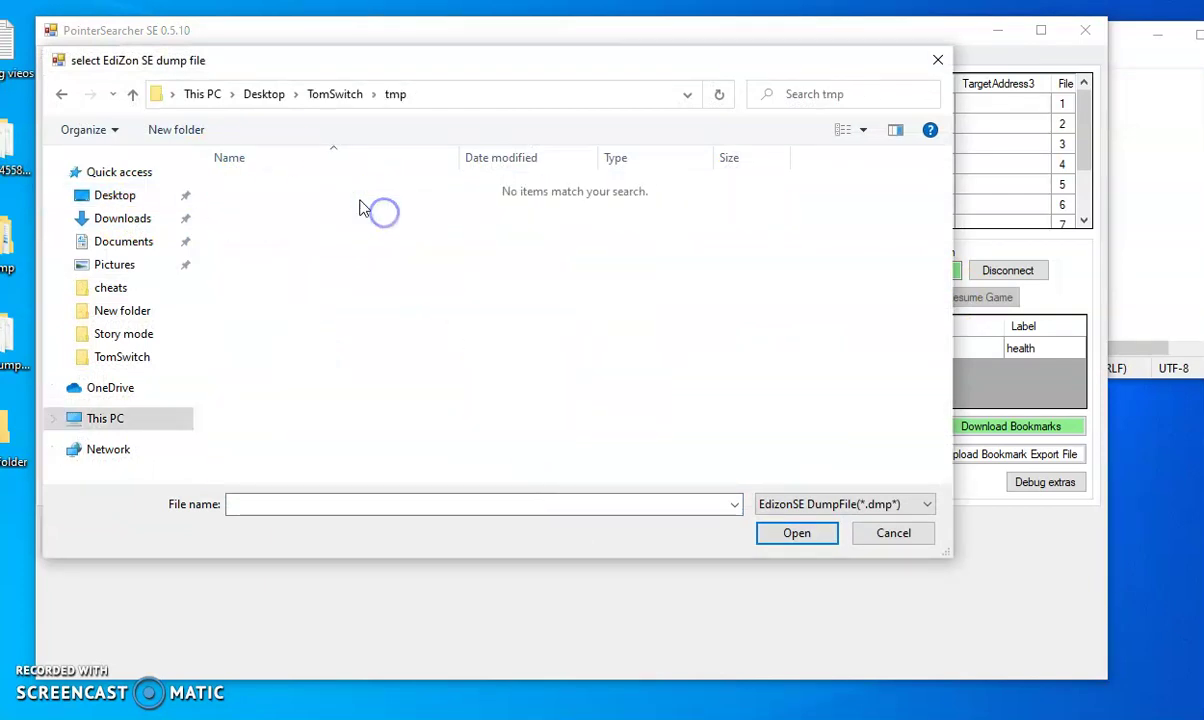
click(337, 95)
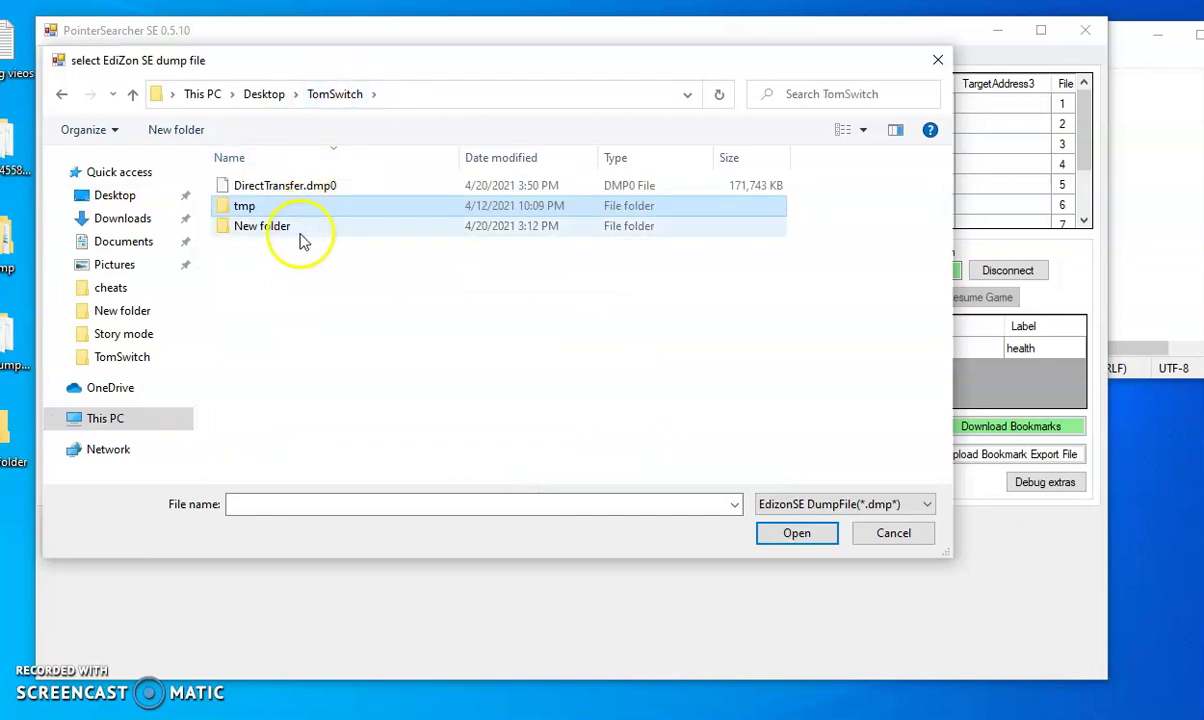
double_click(300, 228)
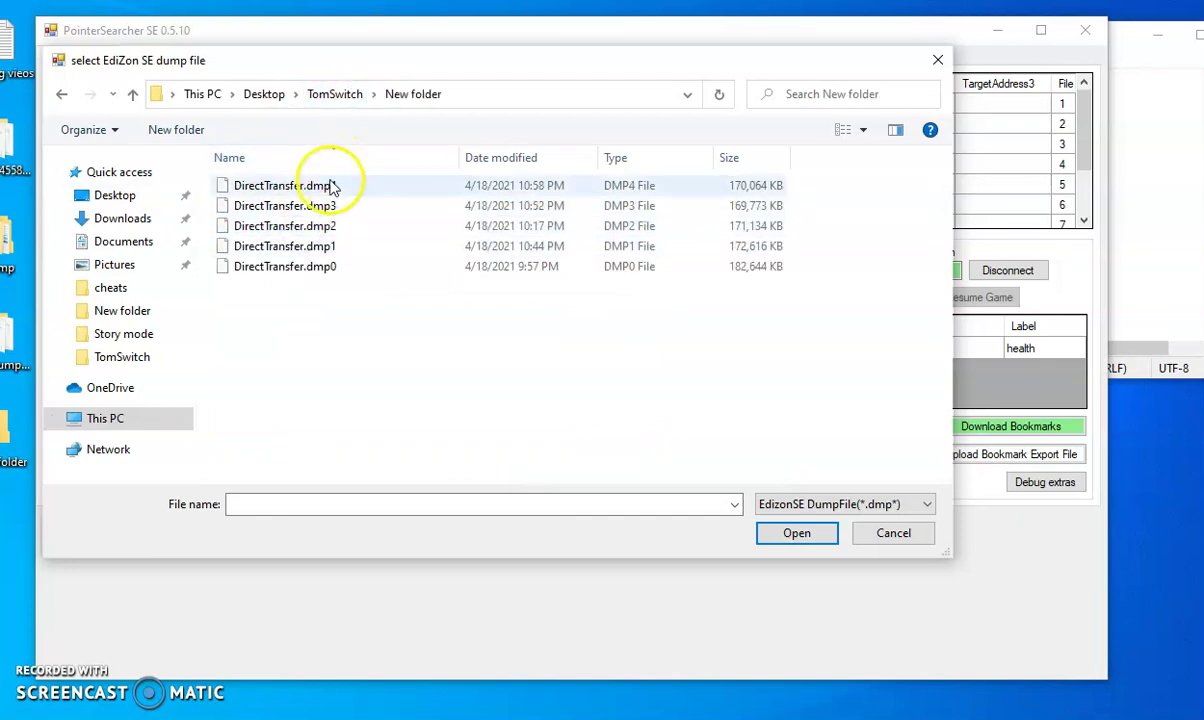
double_click(330, 185)
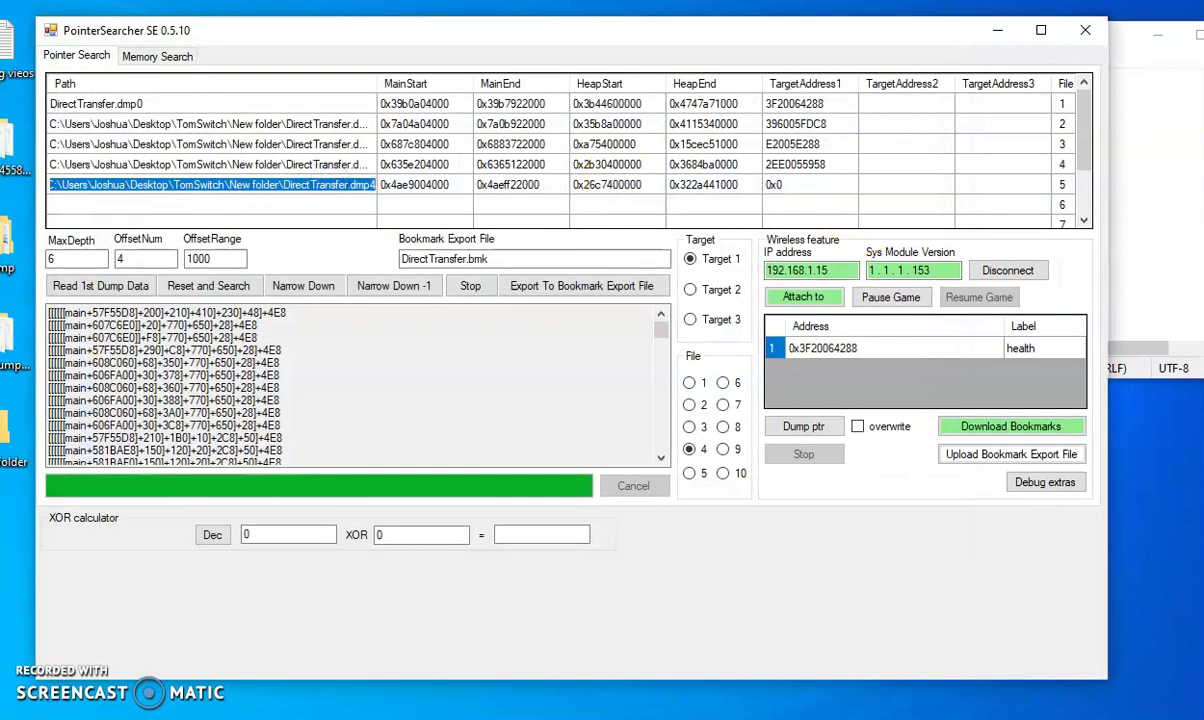
- Copy the Health 5 Turbo address 2AA0064288 from the Notepad notes into file 5's TargetAddress1 and narrow down the results with file 5
key(alt+Tab)
double_click(956, 281)
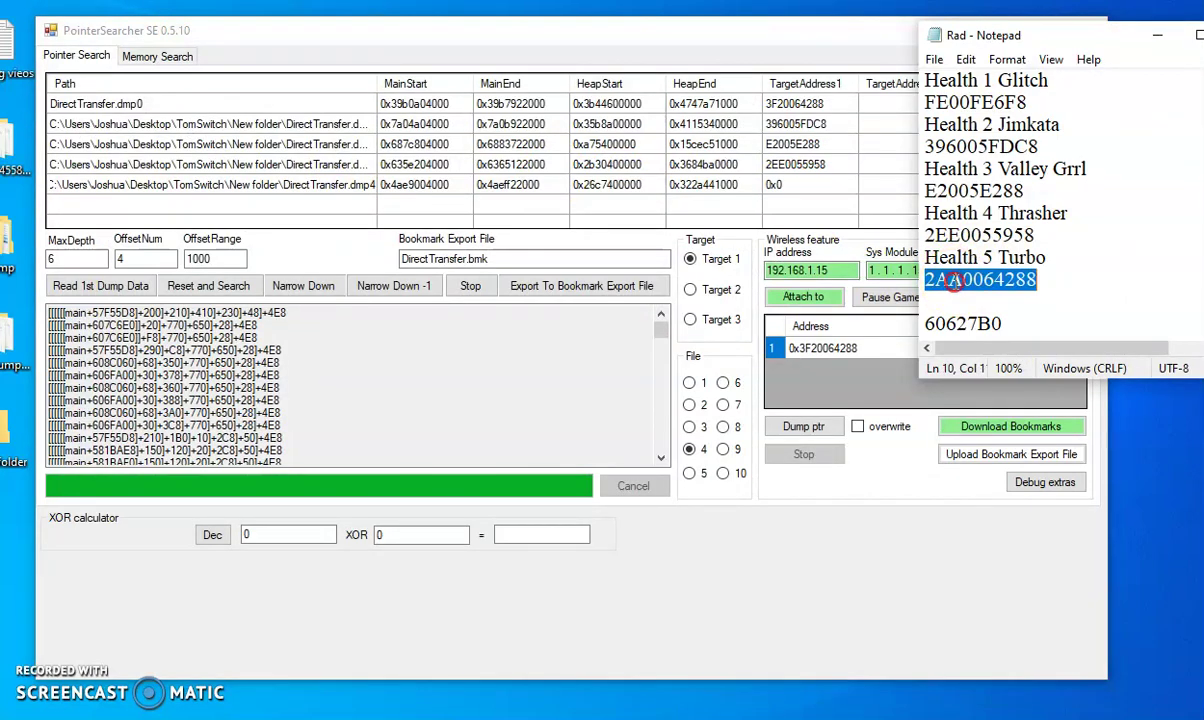
right_click(956, 282)
click(996, 343)
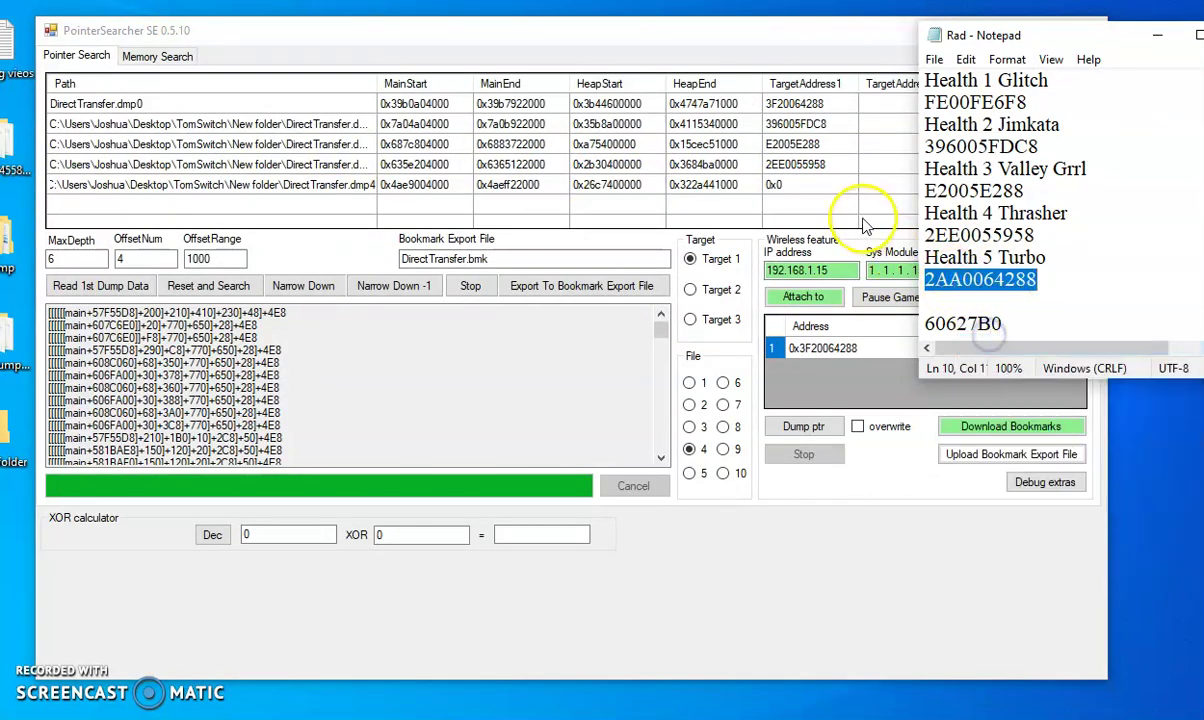
click(797, 186)
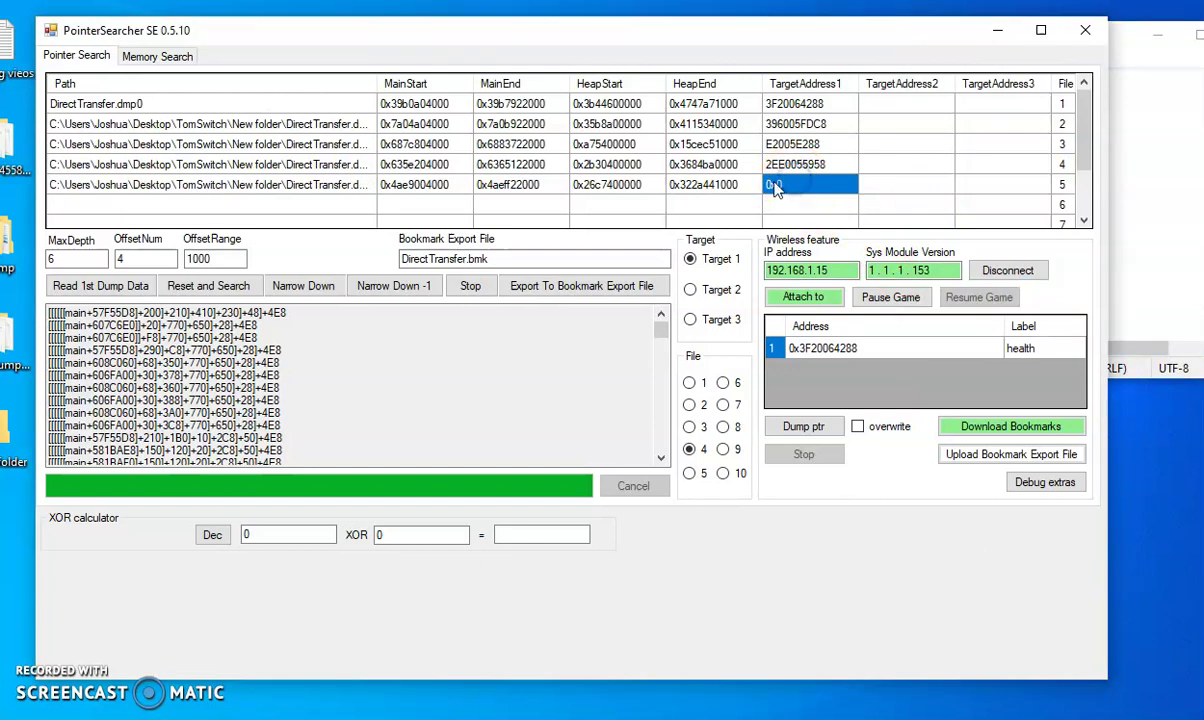
click(774, 183)
right_click(774, 183)
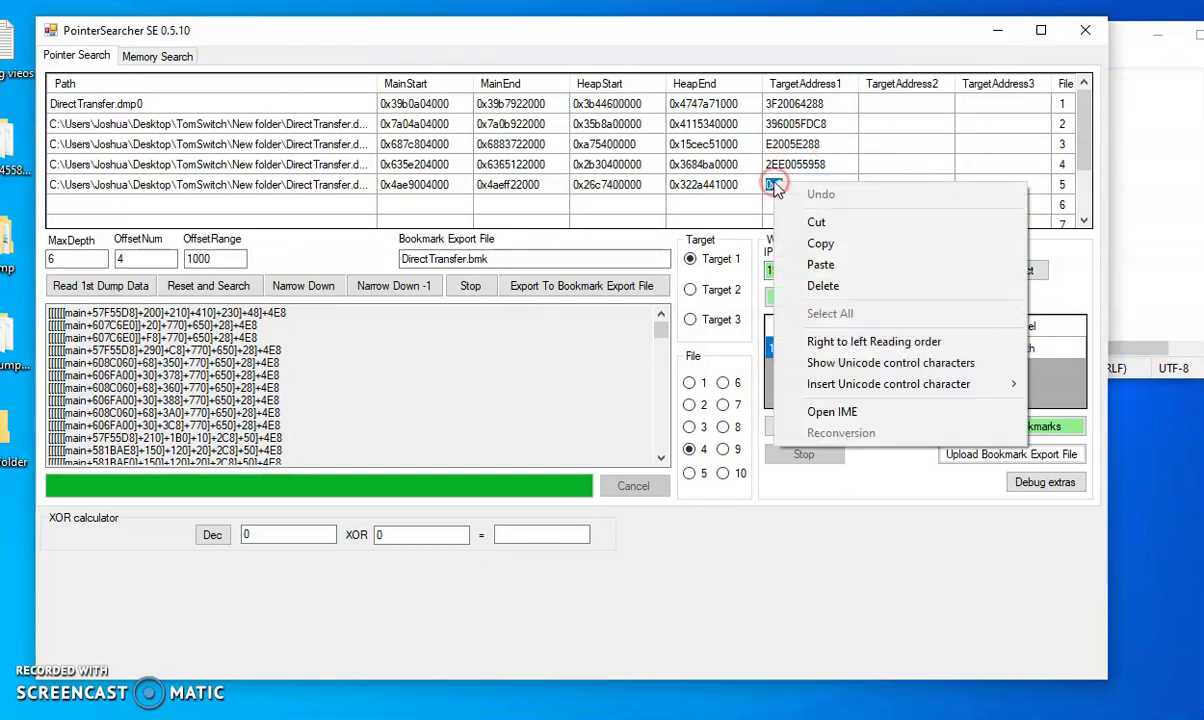
click(815, 264)
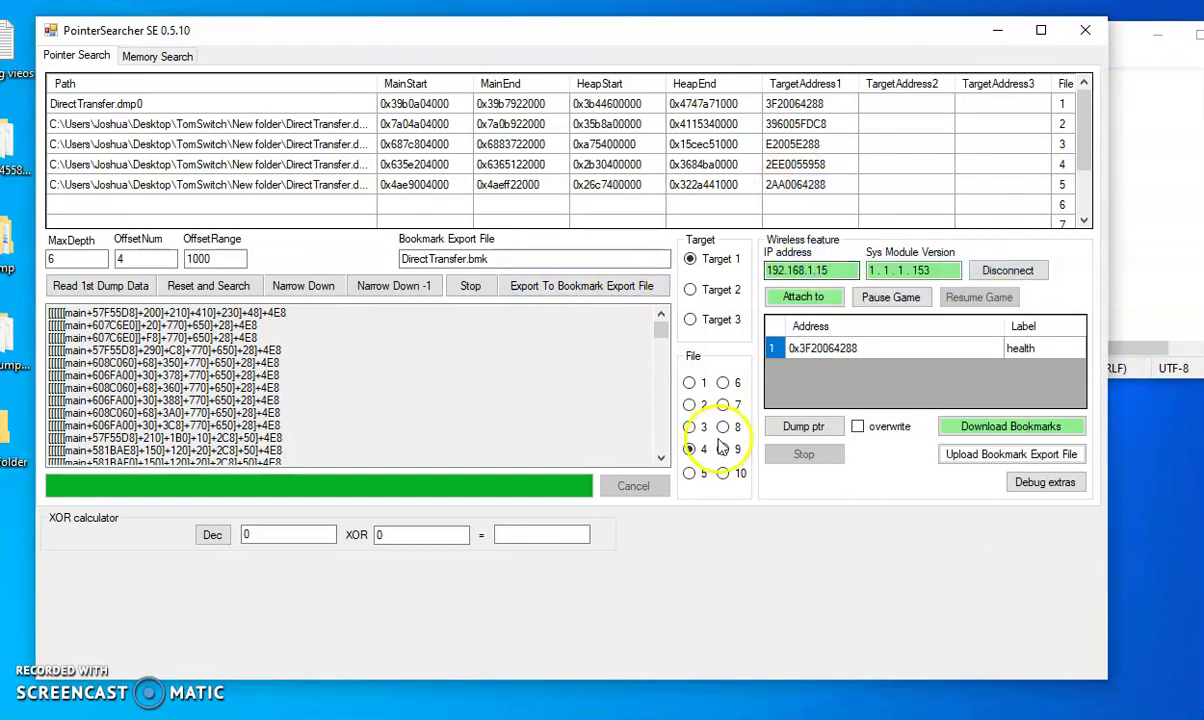
click(686, 476)
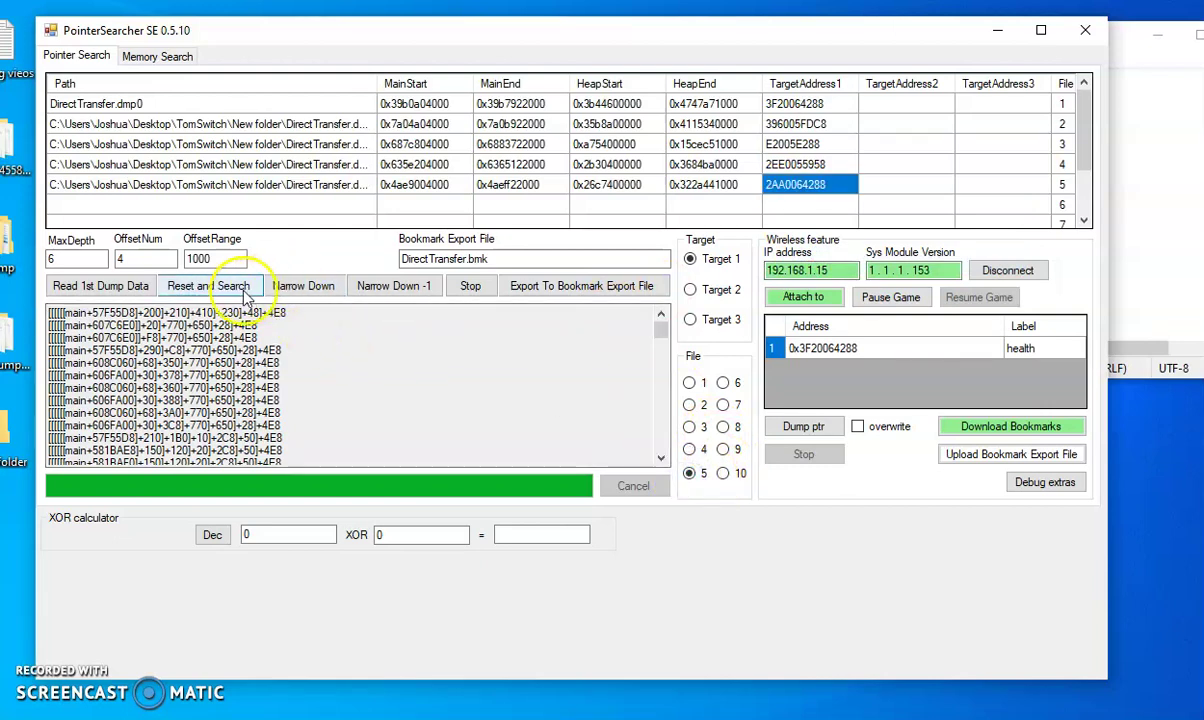
click(305, 285)
click(349, 379)
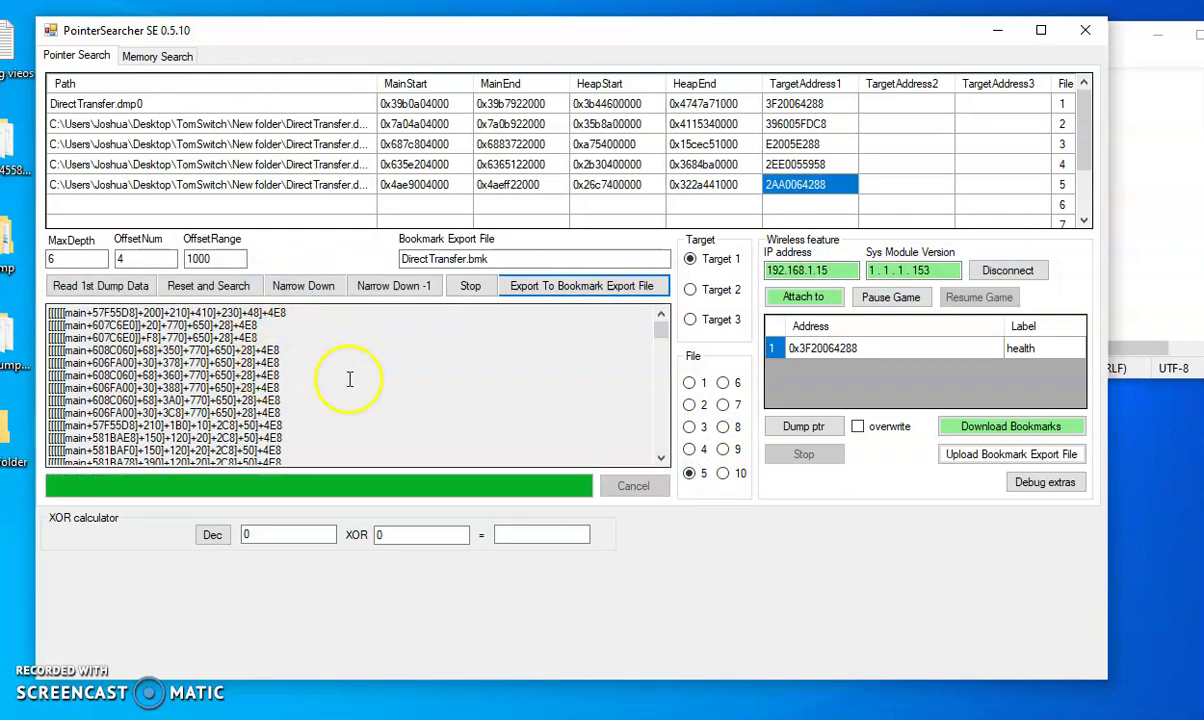
mouse_move(660, 330)
mouse_down()
mouse_move(658, 437)
mouse_move(672, 318)
mouse_up()
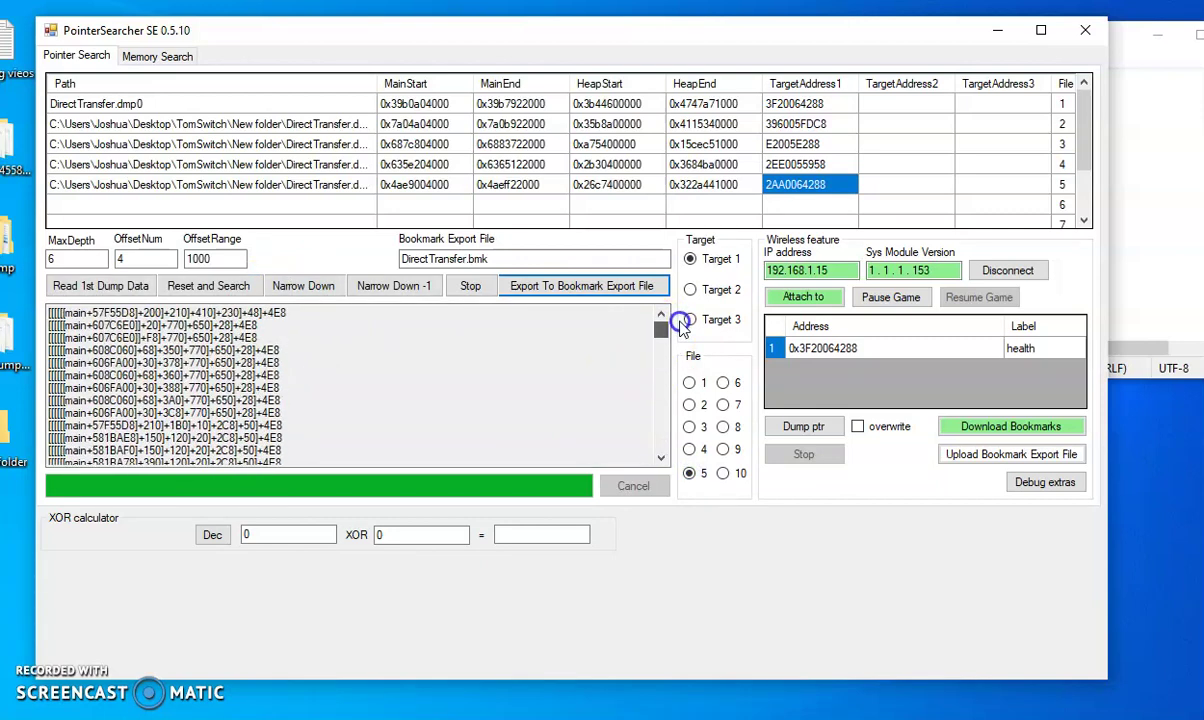